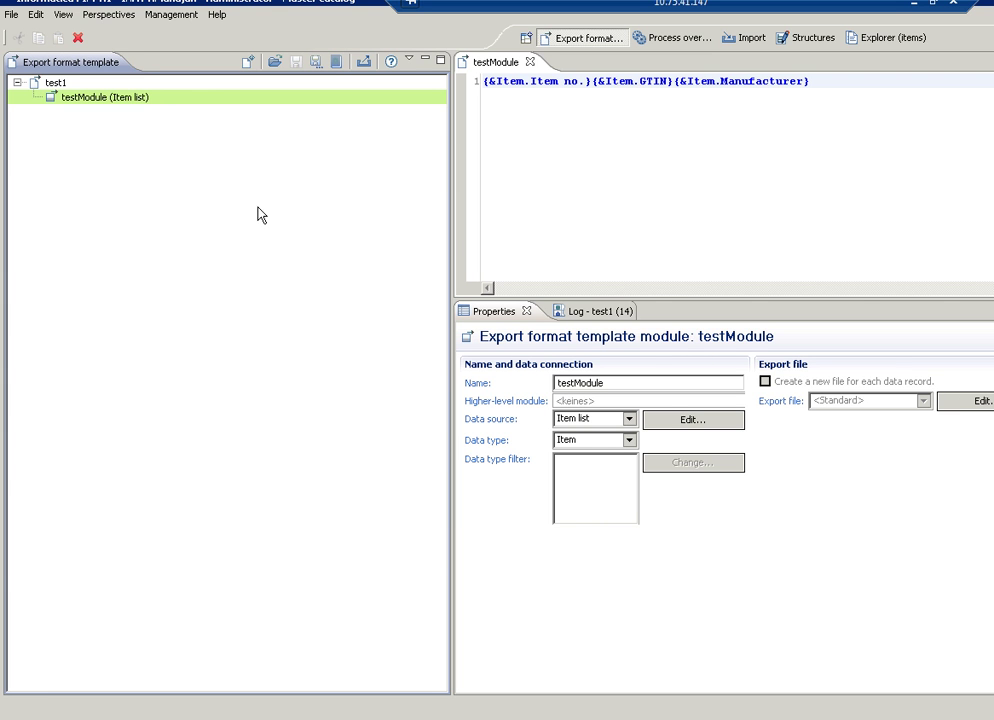
# Step: Open test1's advanced settings and view its Data sources and Post-processing tabs, showing the rename.bat <exportdir> step
pyautogui.click(55, 84)
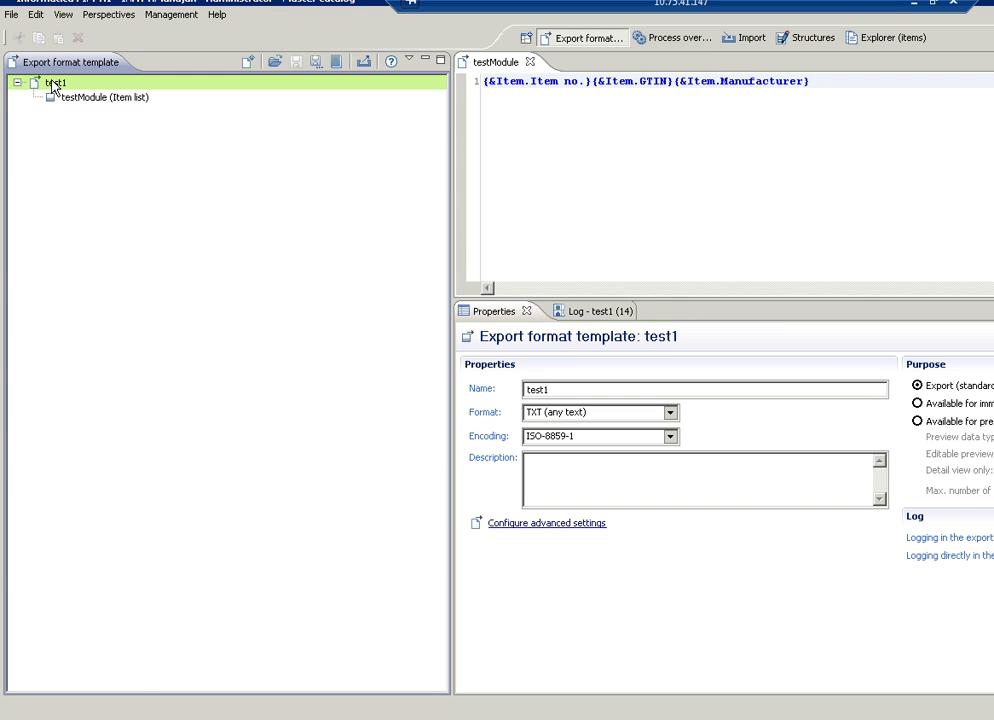
pyautogui.click(93, 103)
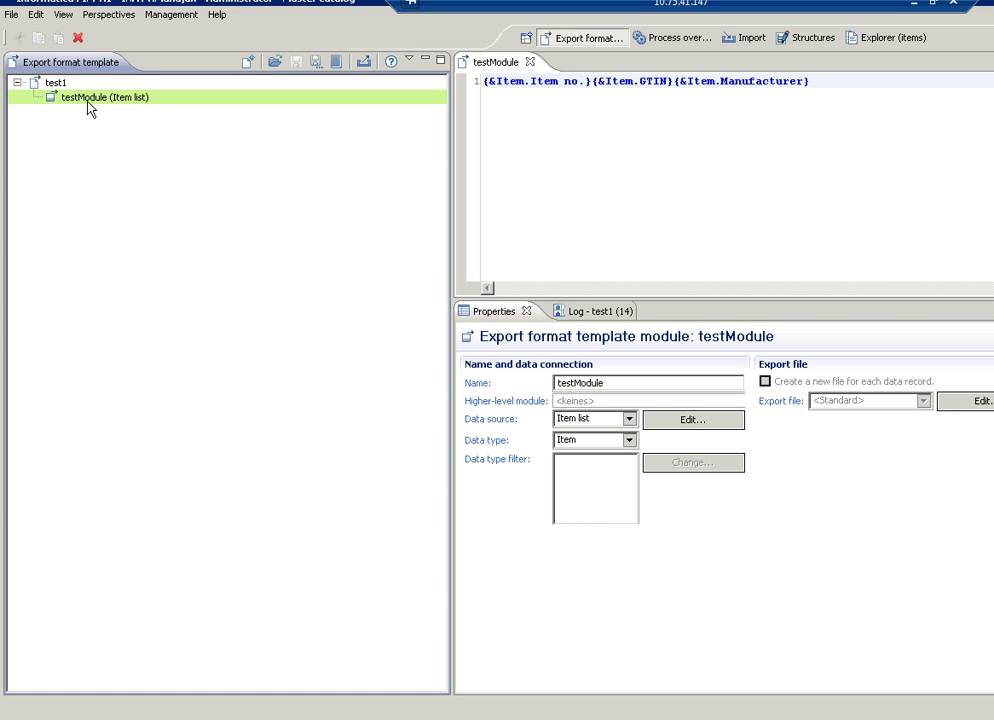
pyautogui.click(46, 80)
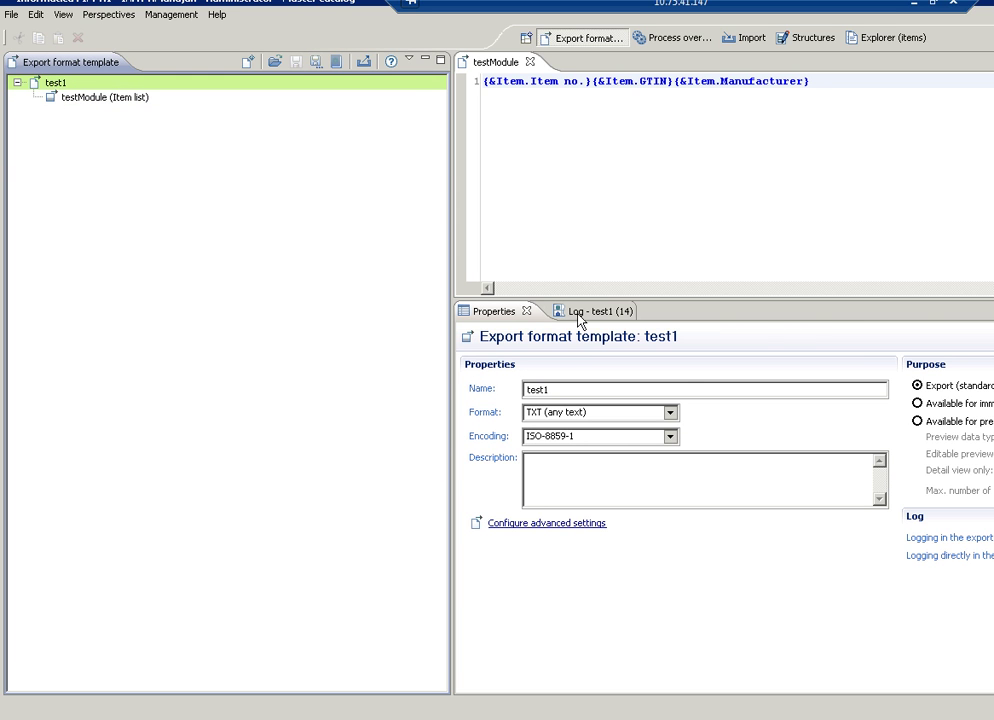
pyautogui.click(584, 532)
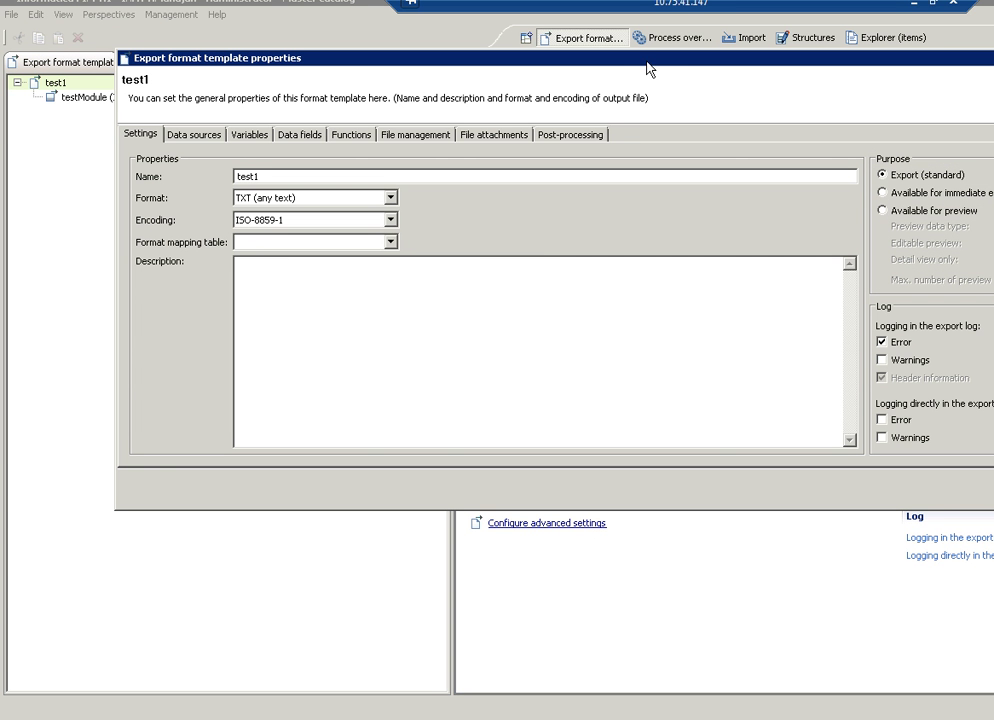
pyautogui.click(195, 135)
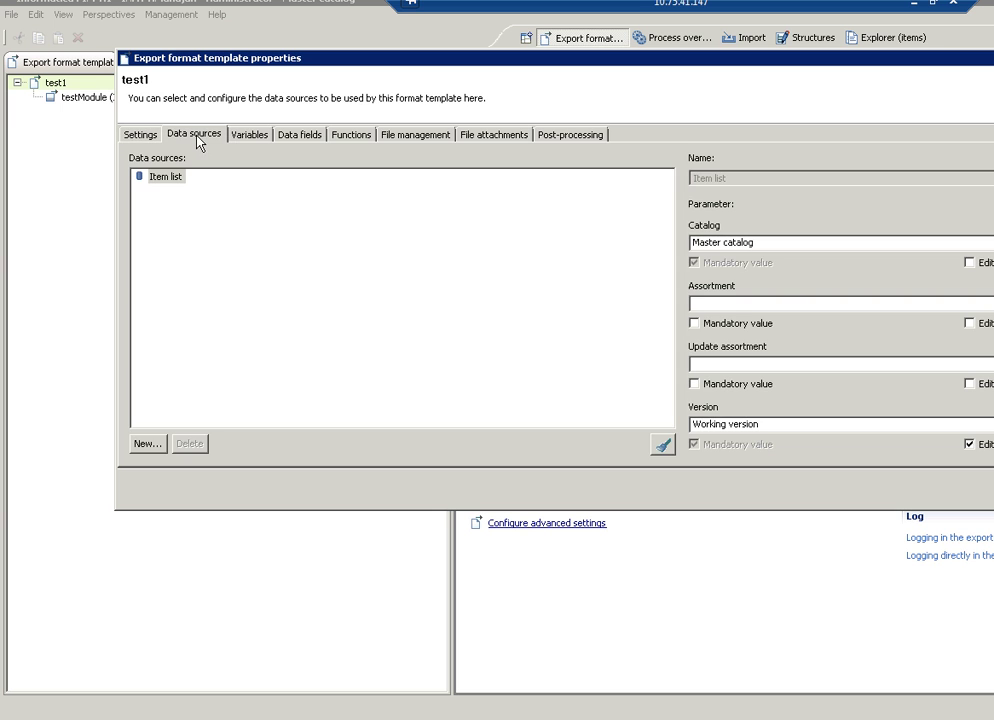
pyautogui.click(558, 140)
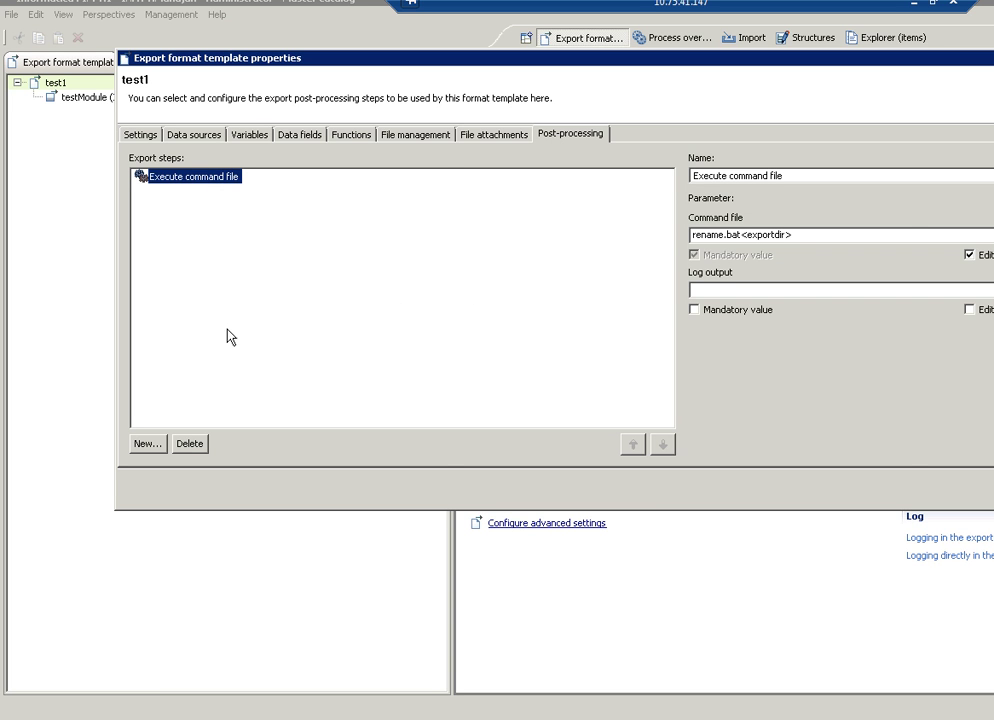
# Step: Review the available export step descriptions and add an Add file post-processing step
pyautogui.click(147, 443)
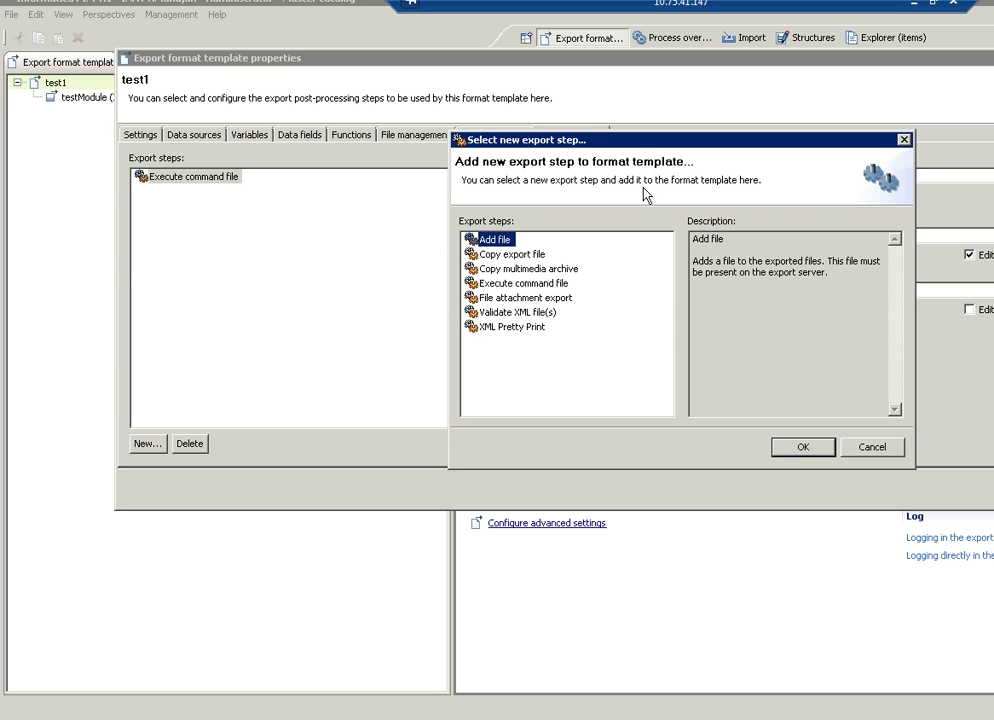
pyautogui.moveTo(637, 146); pyautogui.dragTo(277, 171)
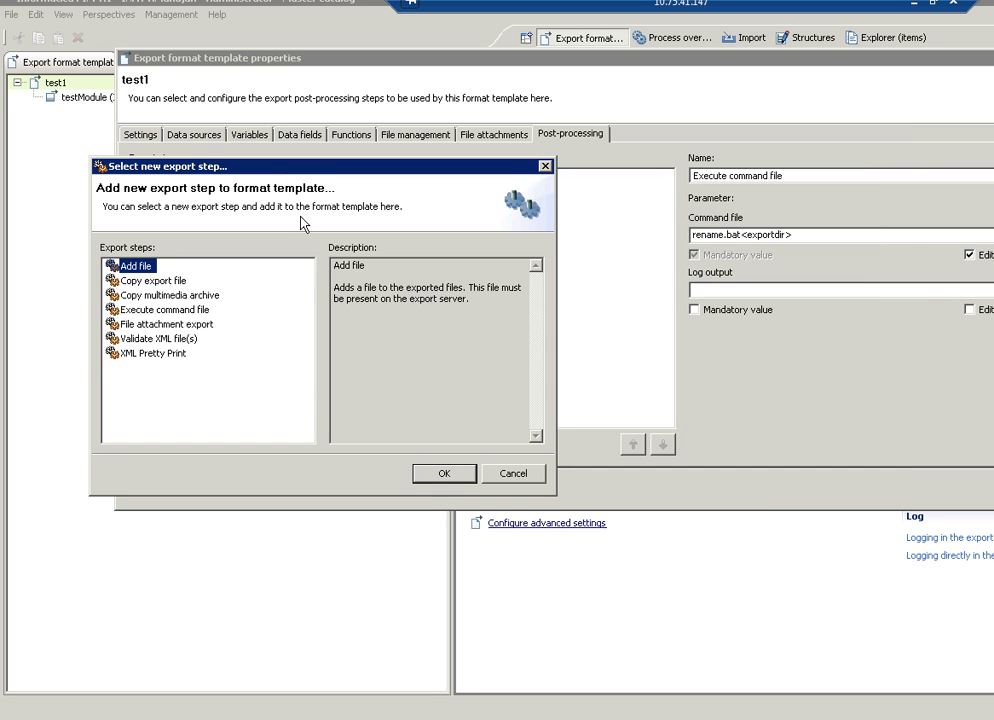
pyautogui.click(153, 283)
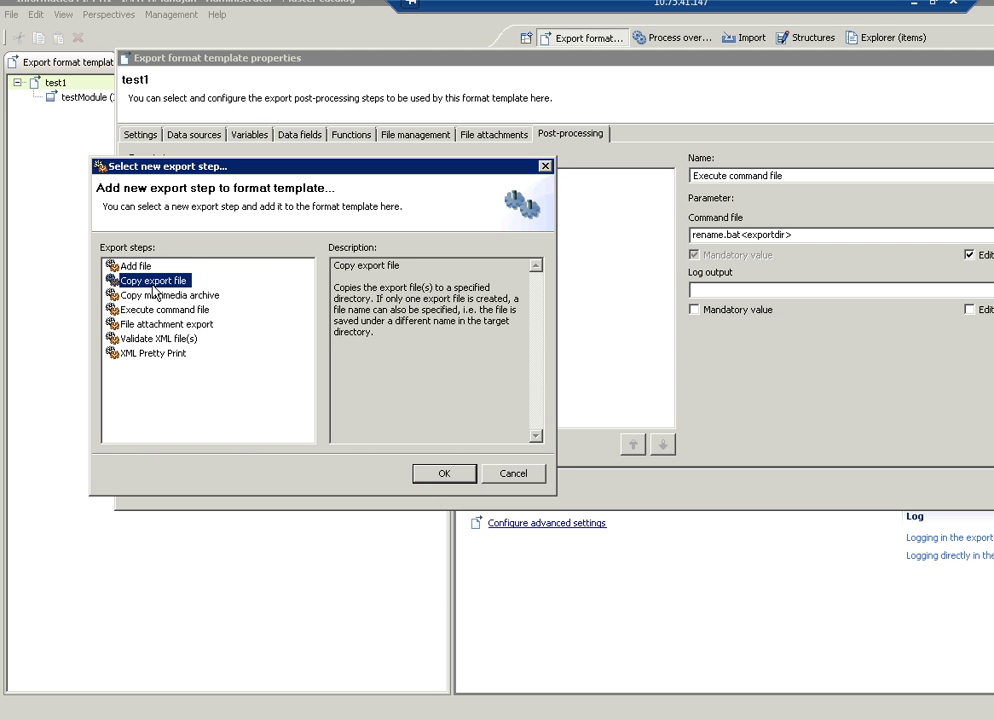
pyautogui.click(165, 295)
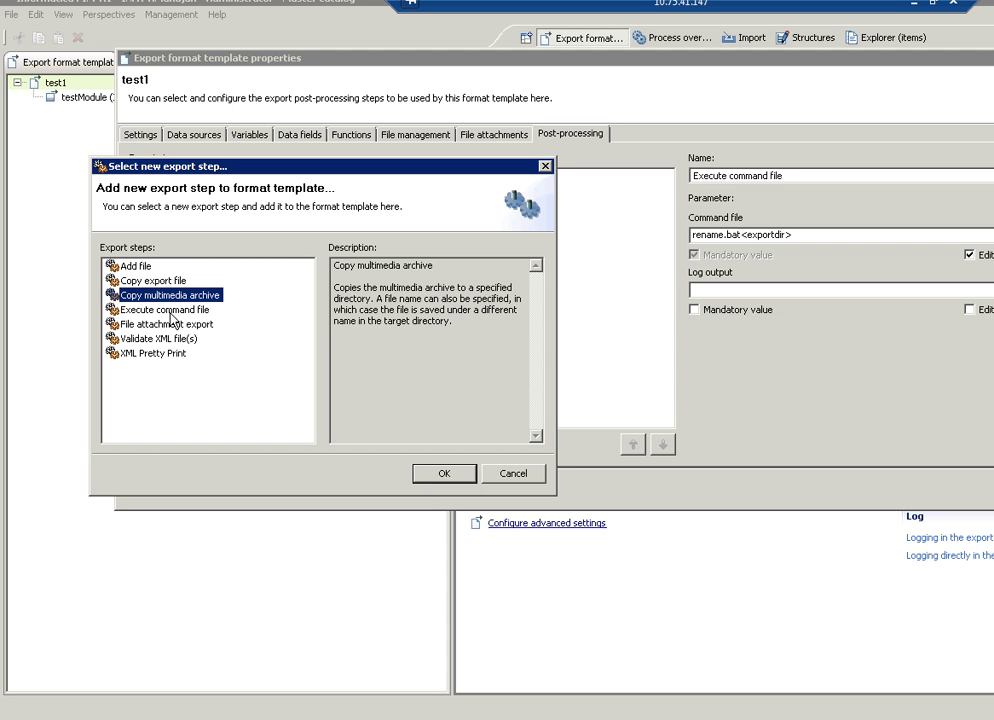
pyautogui.click(170, 311)
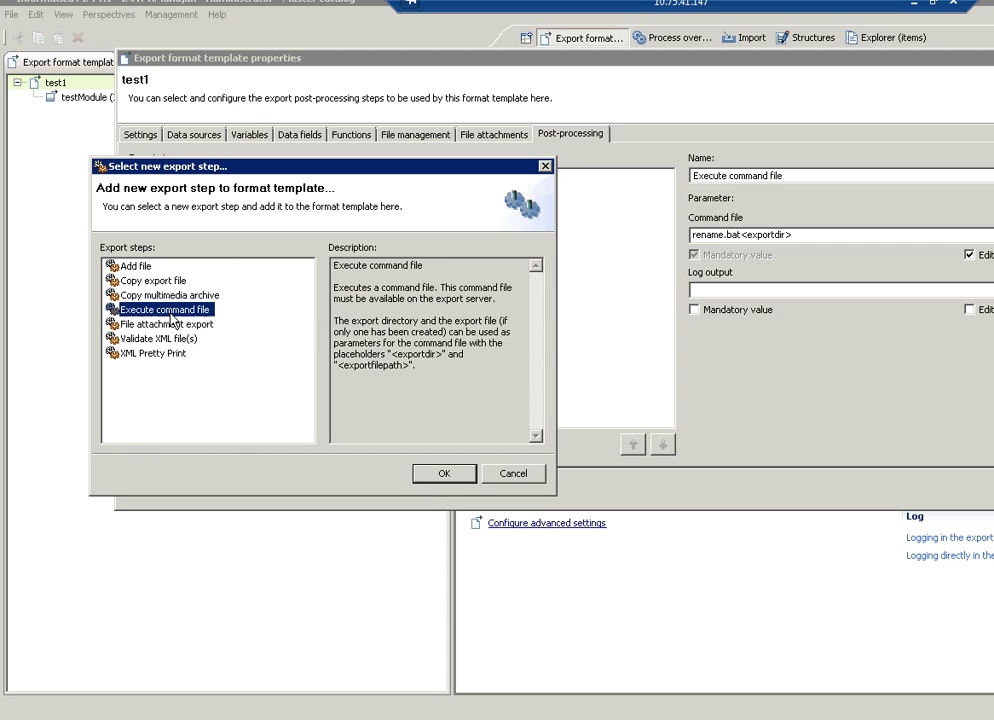
pyautogui.doubleClick(135, 266)
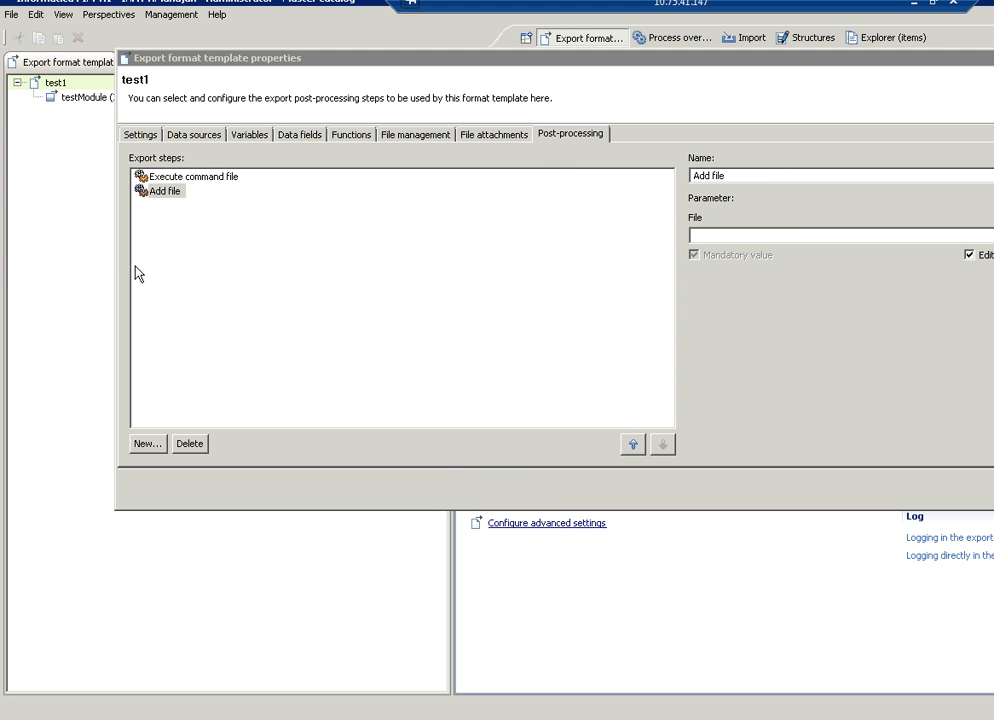
# Step: Add Copy export file and Validate XML file(s) post-processing steps
pyautogui.click(146, 443)
pyautogui.doubleClick(205, 281)
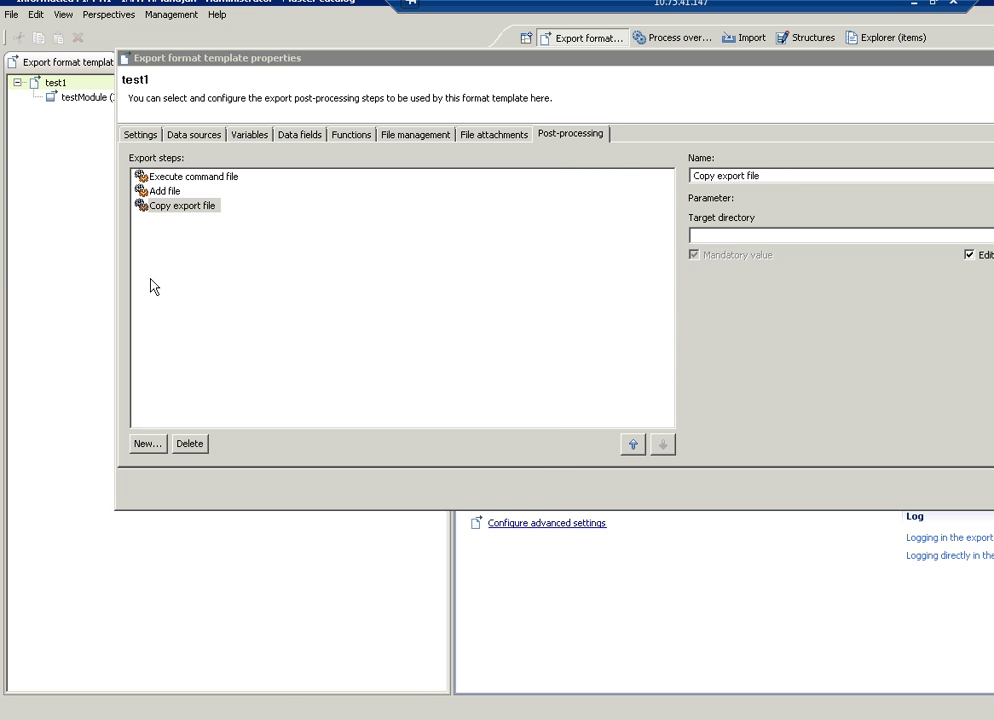
pyautogui.click(146, 443)
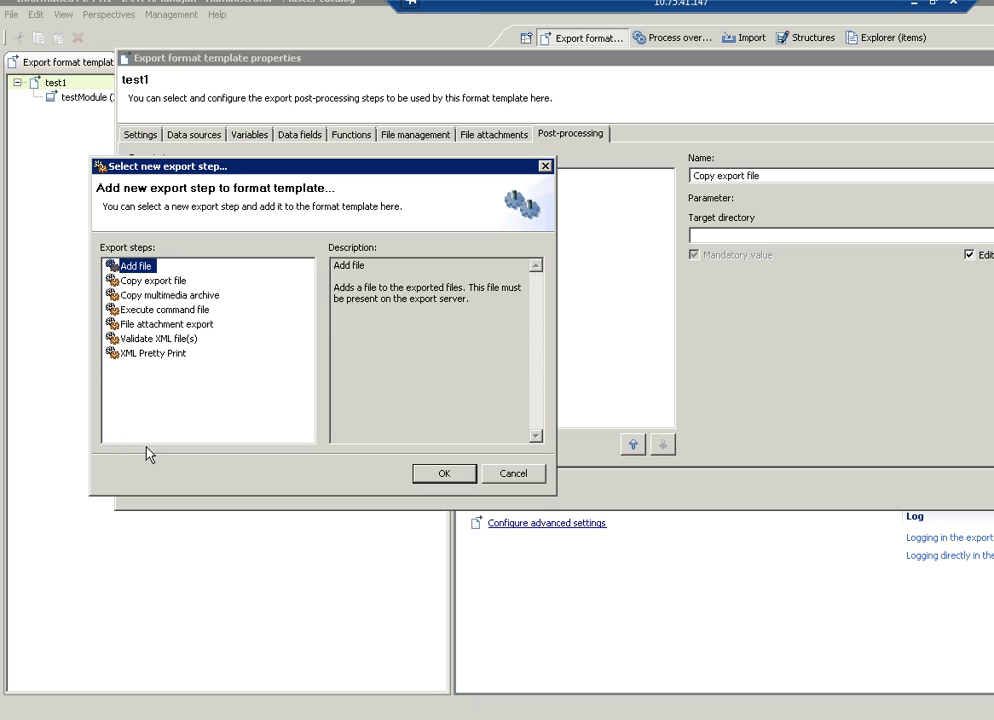
pyautogui.doubleClick(129, 340)
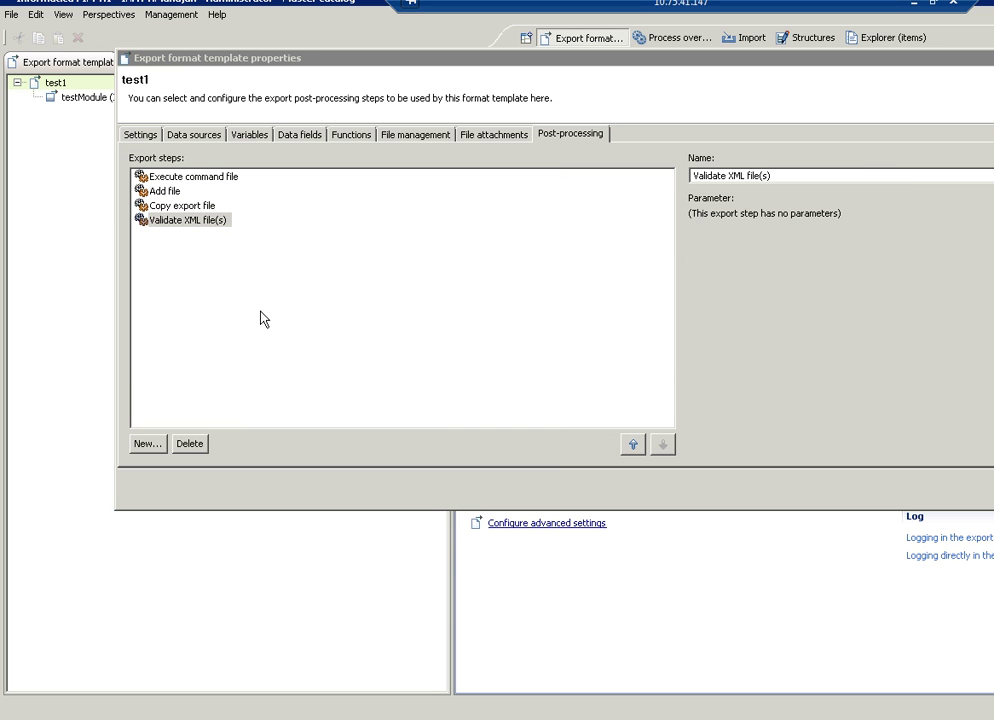
# Step: Inspect the Copy export file and Validate XML file(s) parameters, then cancel the extra step chooser
pyautogui.click(186, 207)
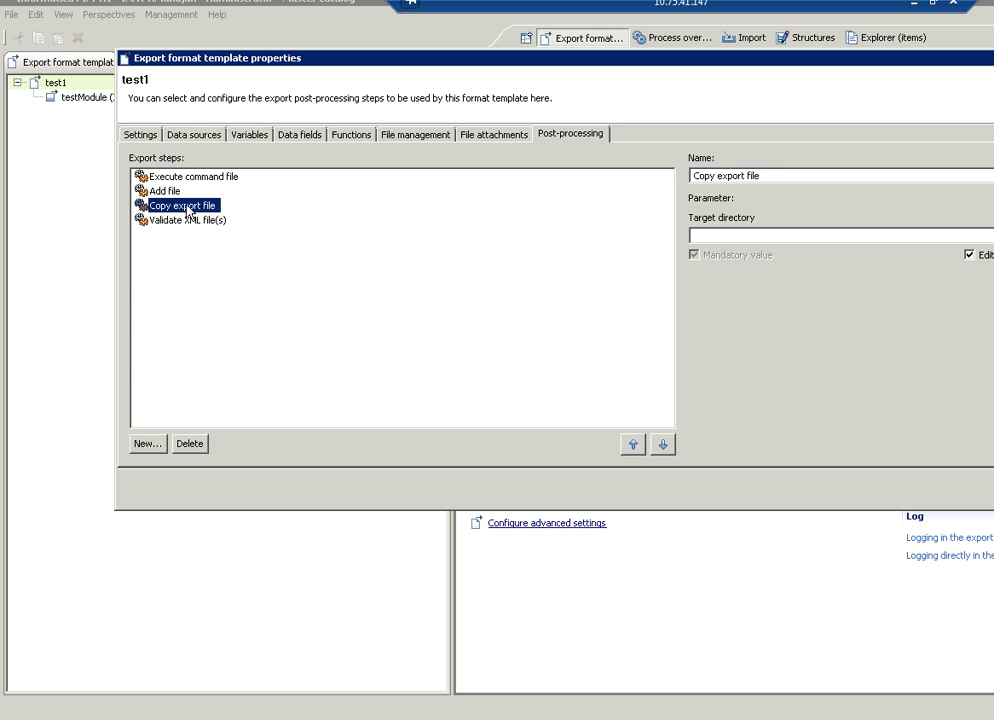
pyautogui.click(195, 222)
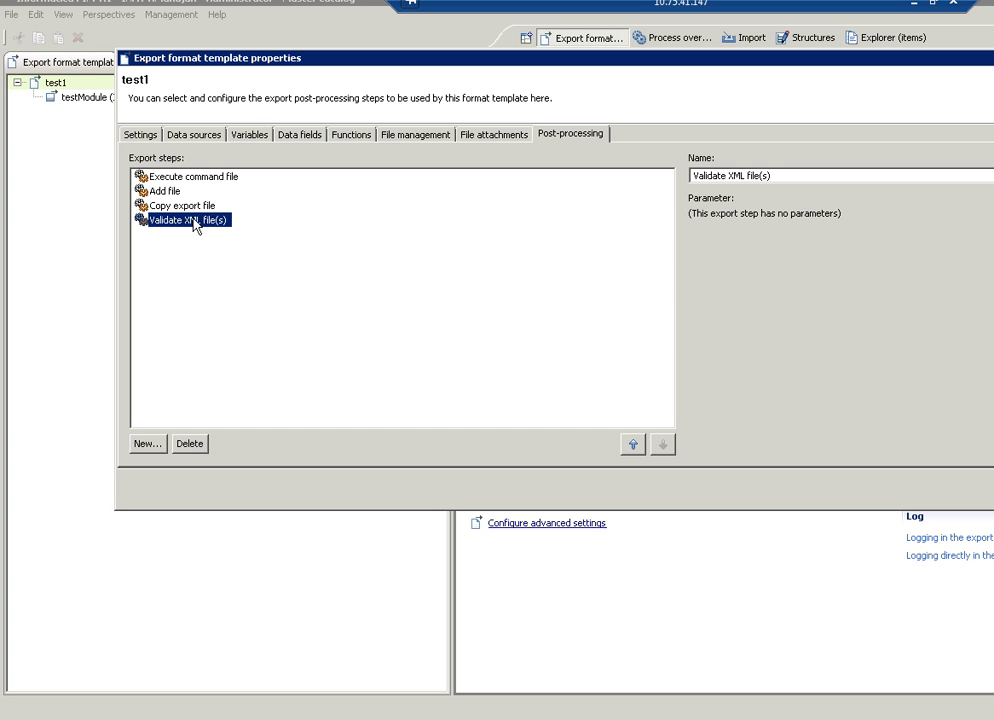
pyautogui.click(146, 443)
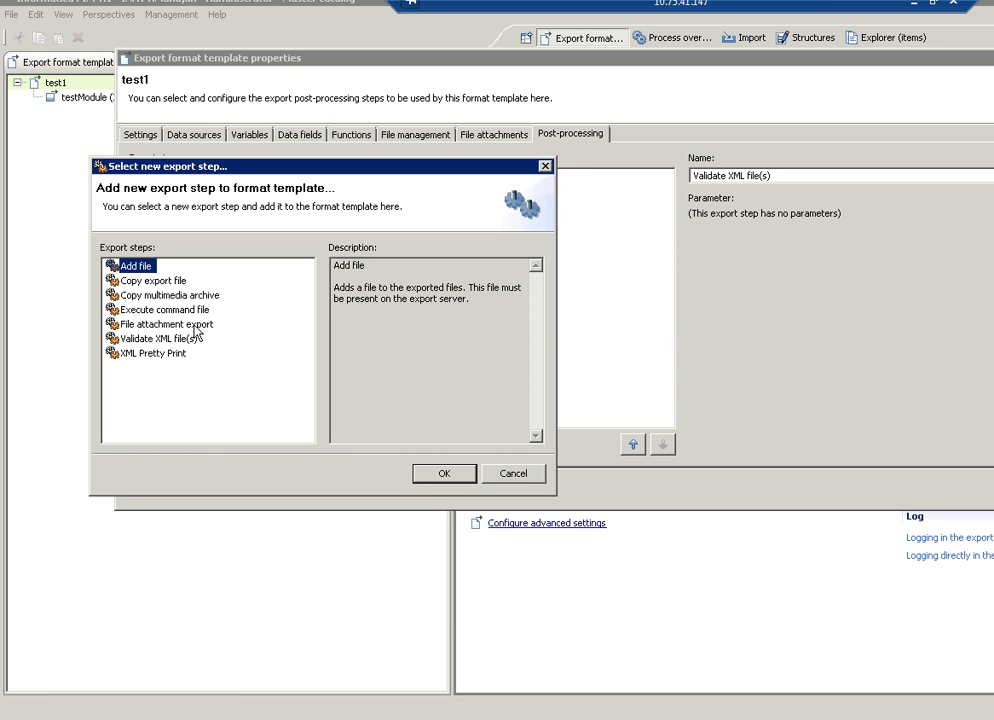
pyautogui.click(514, 474)
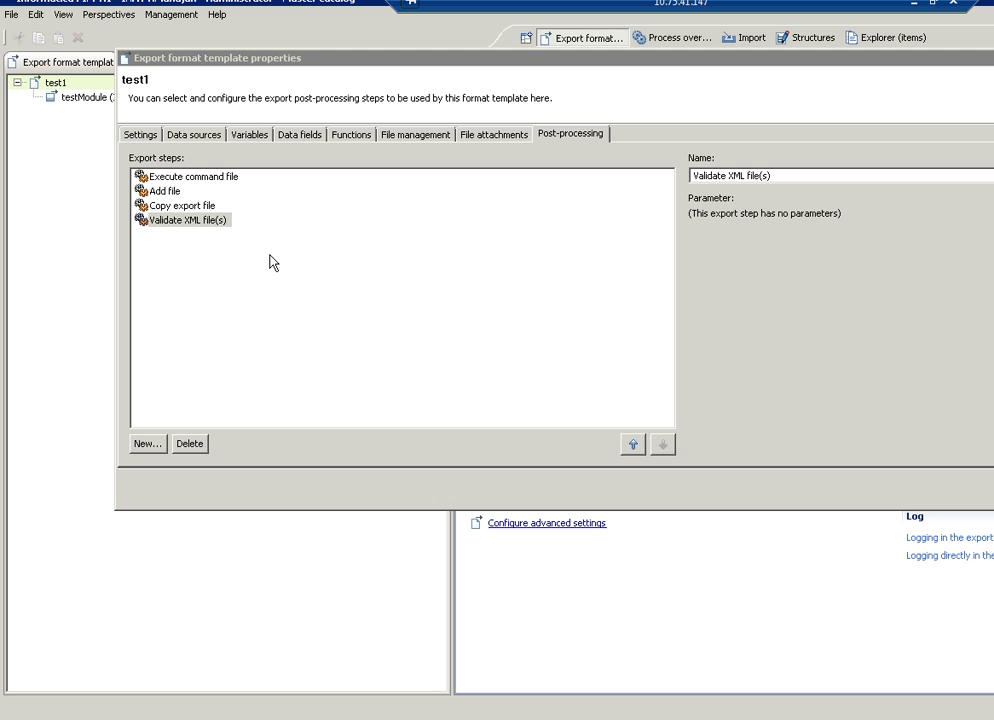
pyautogui.click(206, 180)
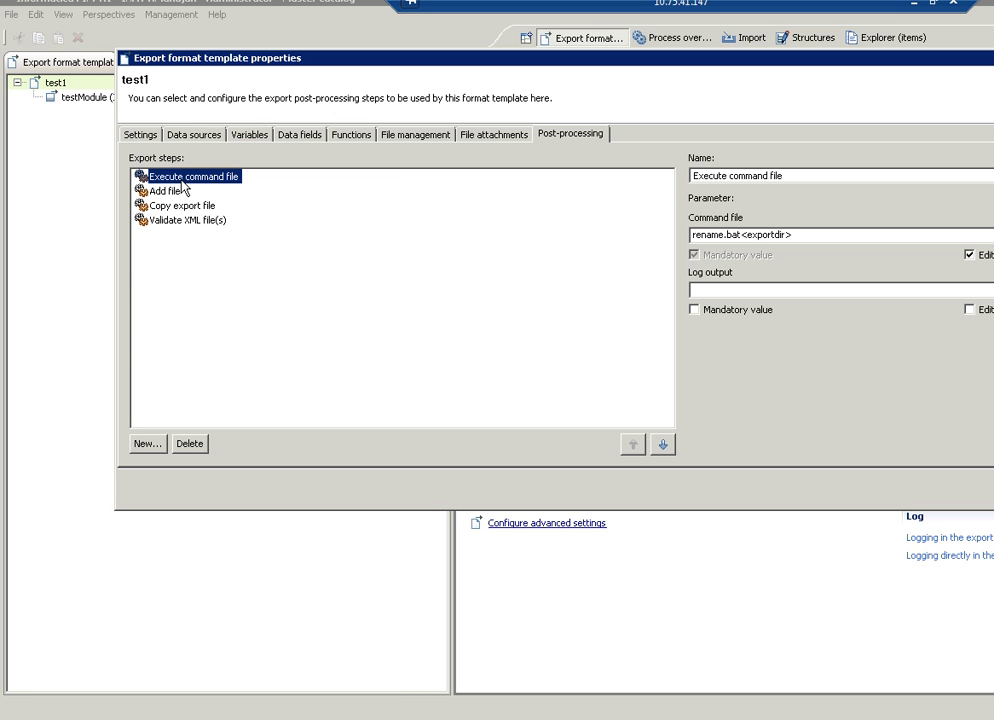
pyautogui.click(195, 192)
pyautogui.click(202, 209)
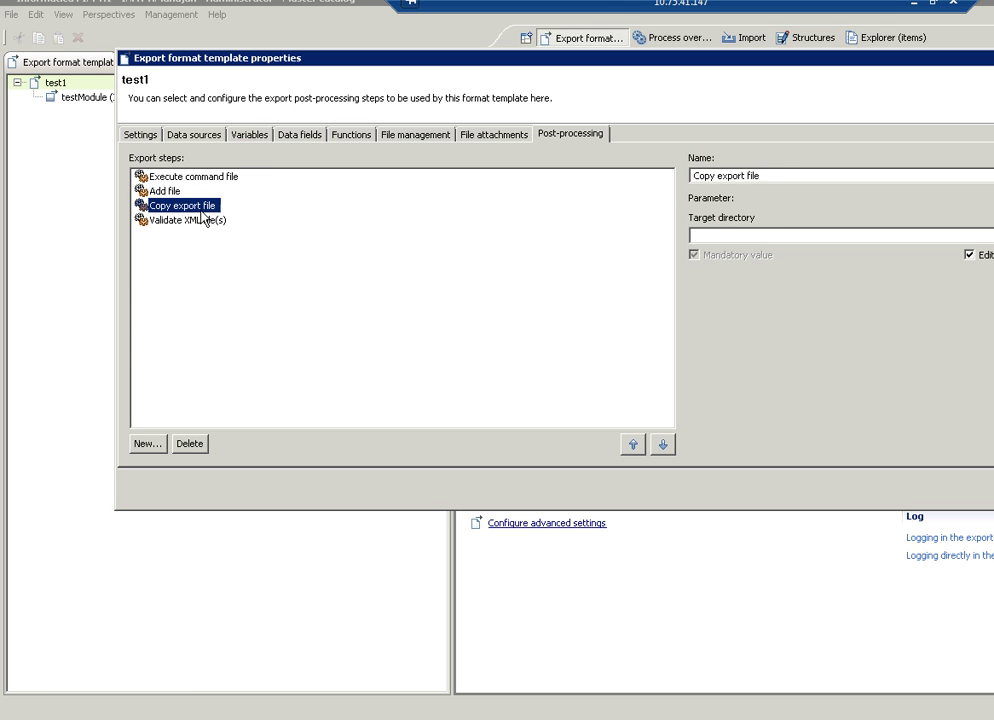
pyautogui.click(199, 228)
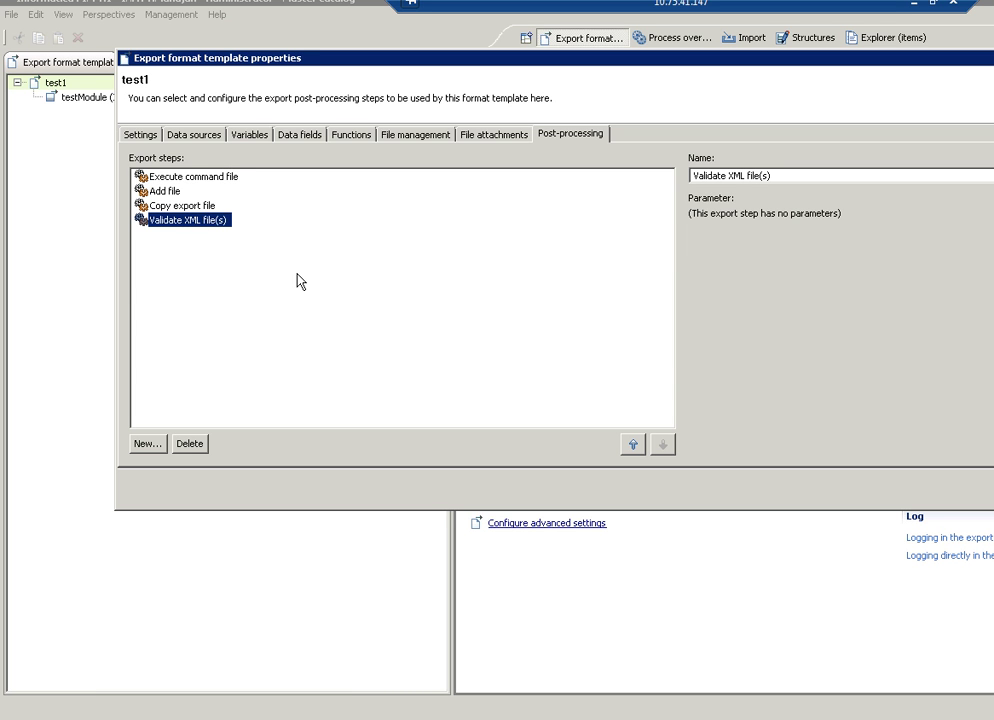
# Step: Move Copy export file to the top and Execute command file to the bottom of the step list
pyautogui.click(165, 205)
pyautogui.click(632, 446)
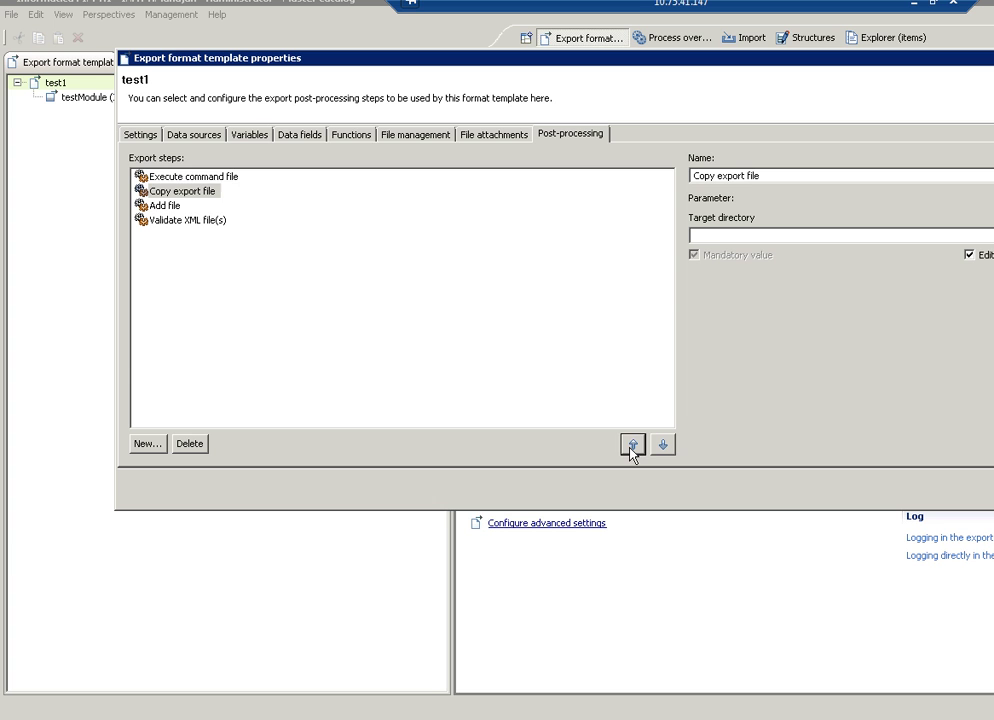
pyautogui.click(632, 446)
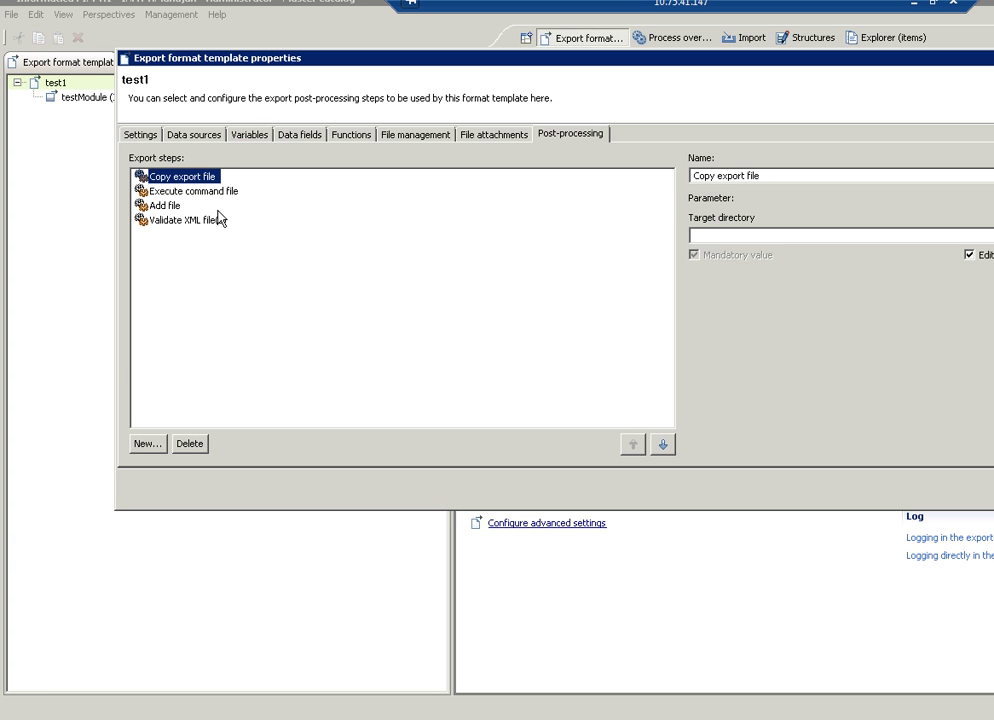
pyautogui.click(177, 221)
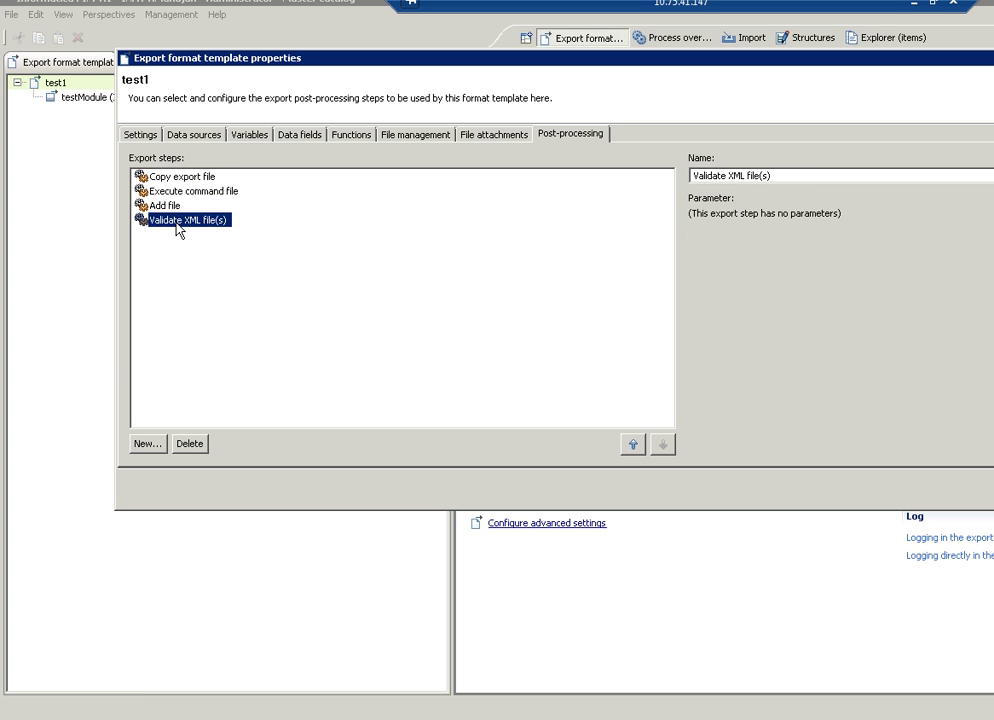
pyautogui.click(175, 191)
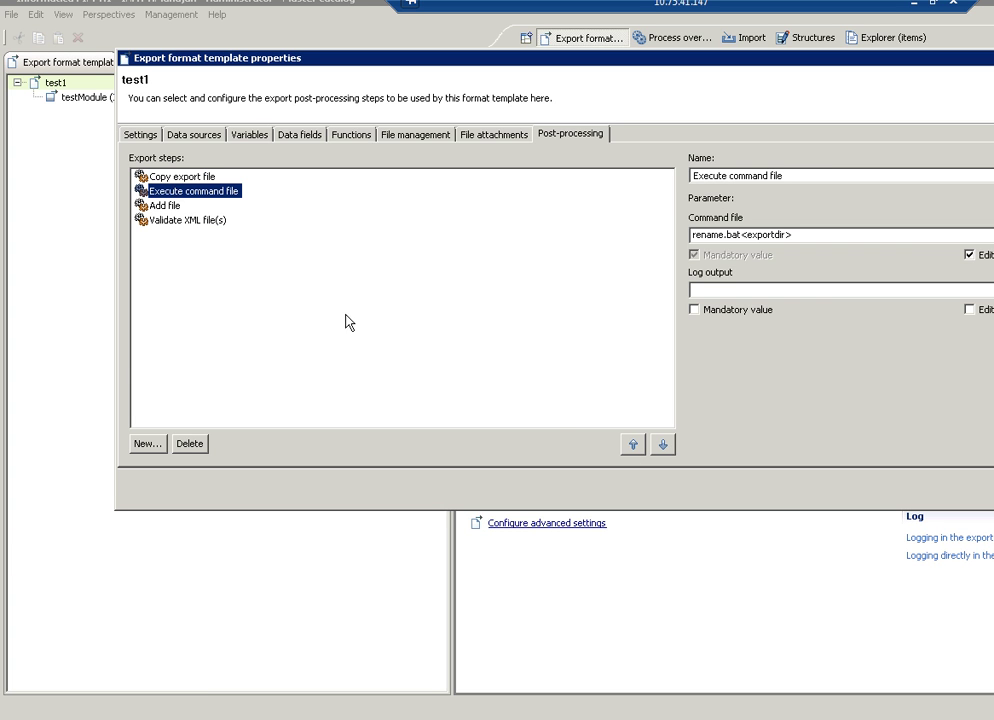
pyautogui.click(661, 446)
pyautogui.click(662, 445)
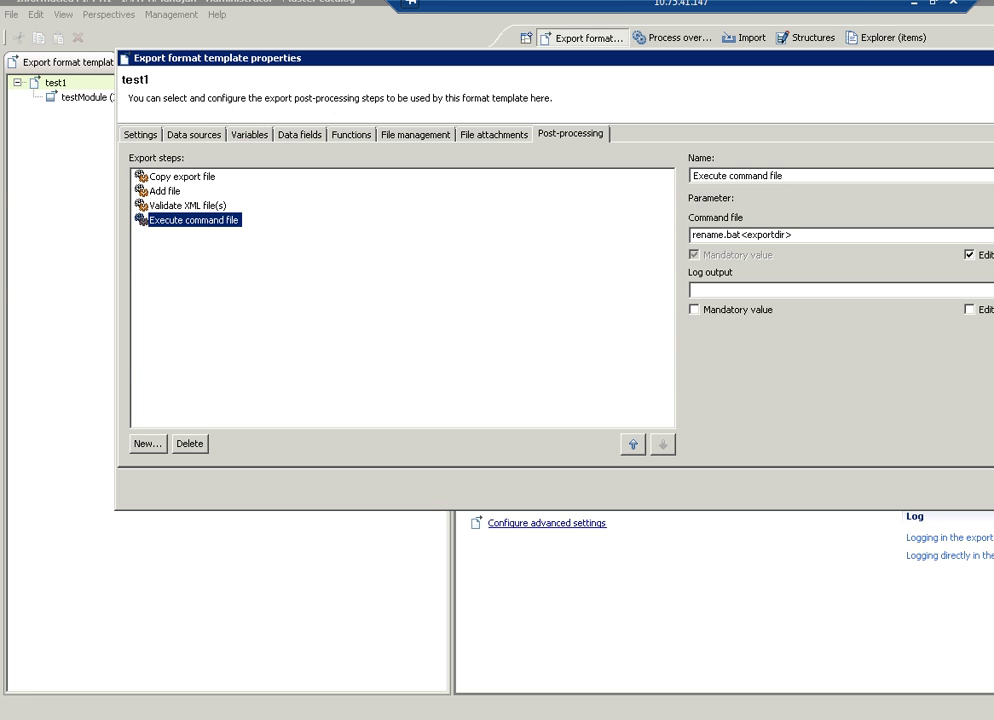
# Step: Delete all four post-processing steps and bring up the Select new export step chooser
pyautogui.click(177, 180)
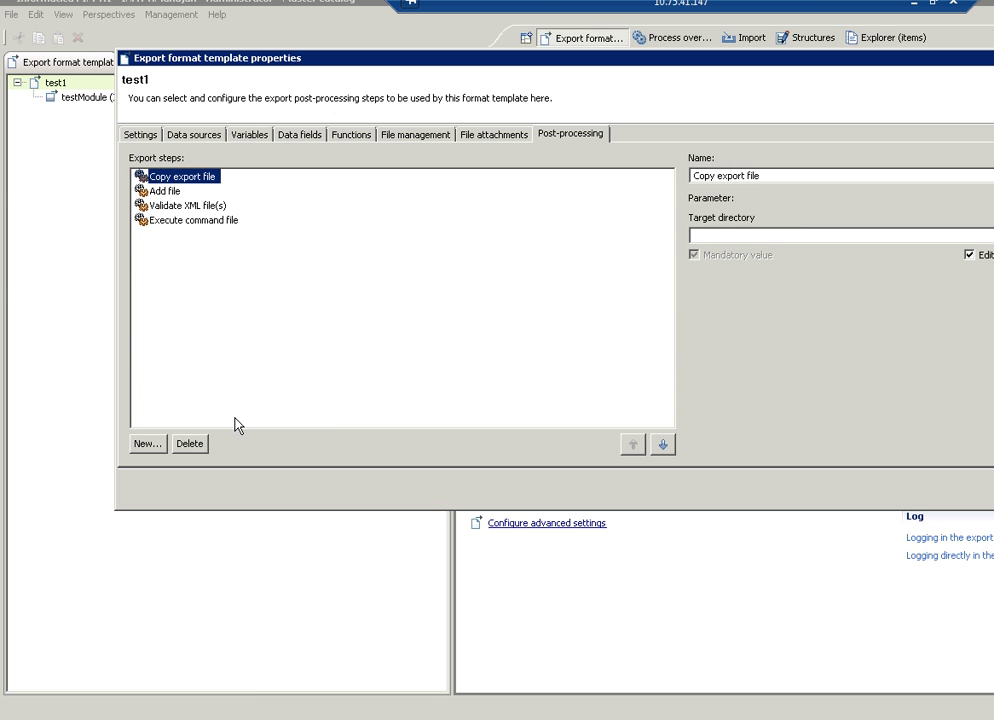
pyautogui.click(190, 444)
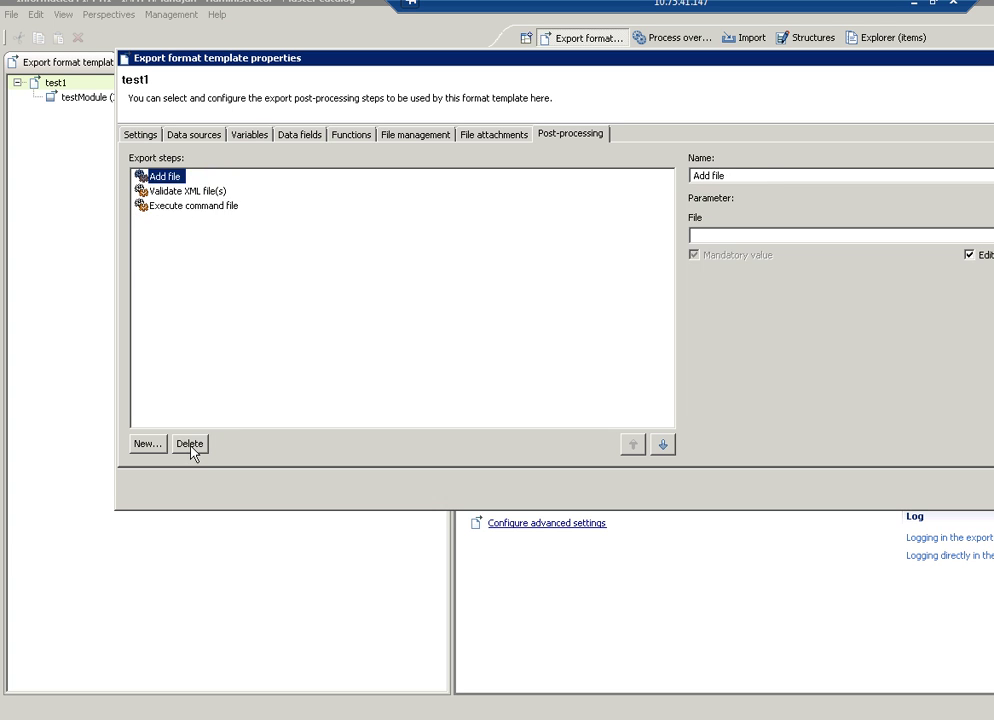
pyautogui.click(190, 444)
pyautogui.click(190, 444)
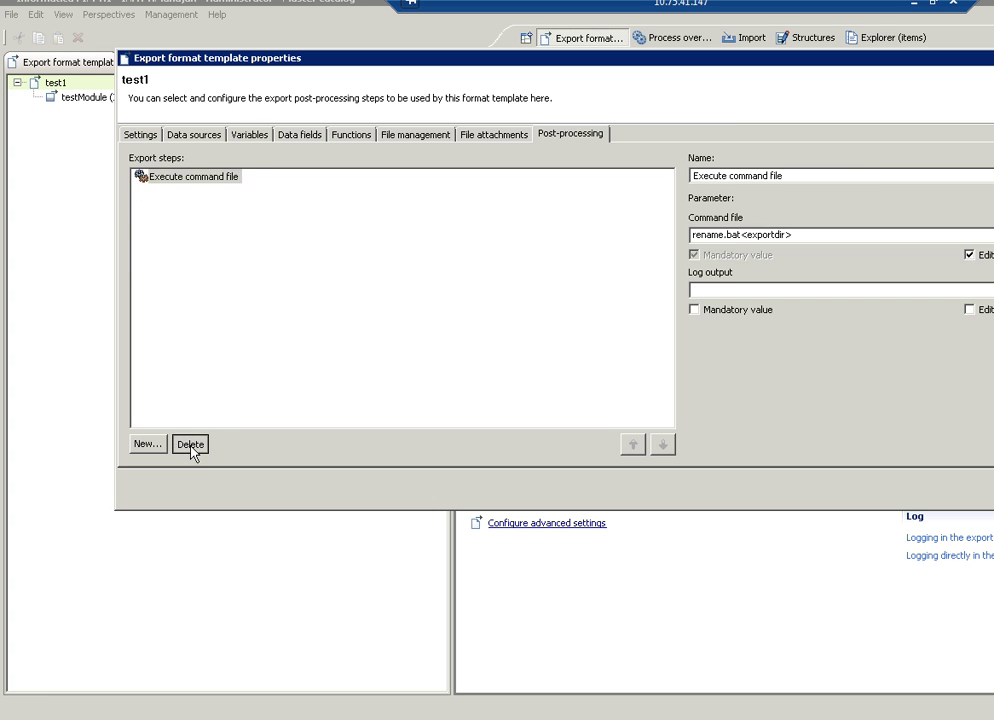
pyautogui.click(190, 444)
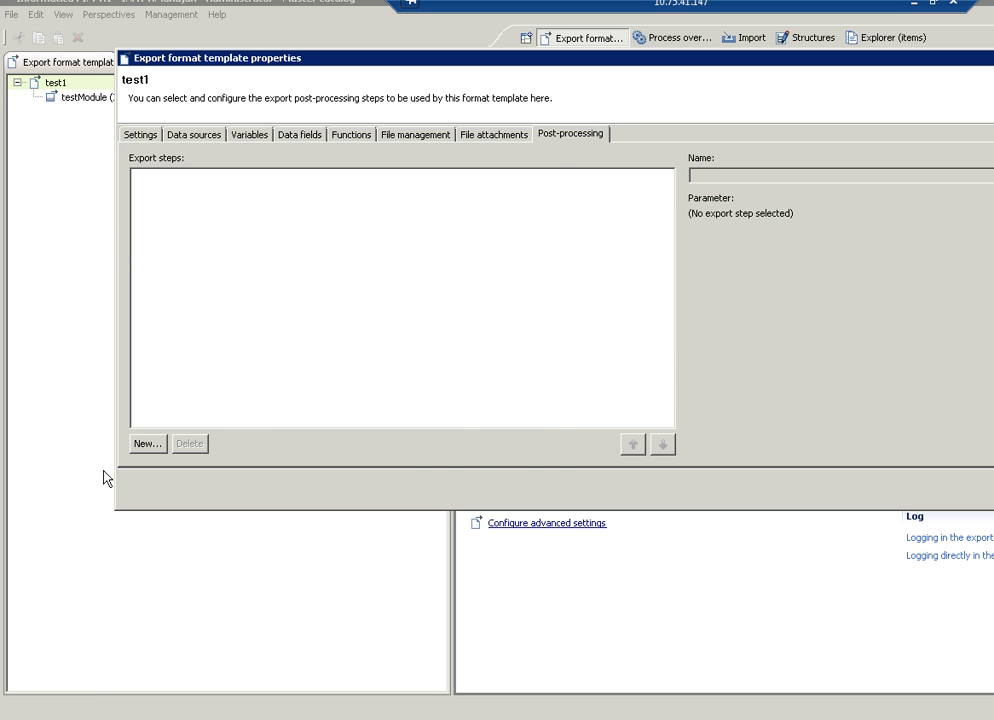
pyautogui.click(147, 446)
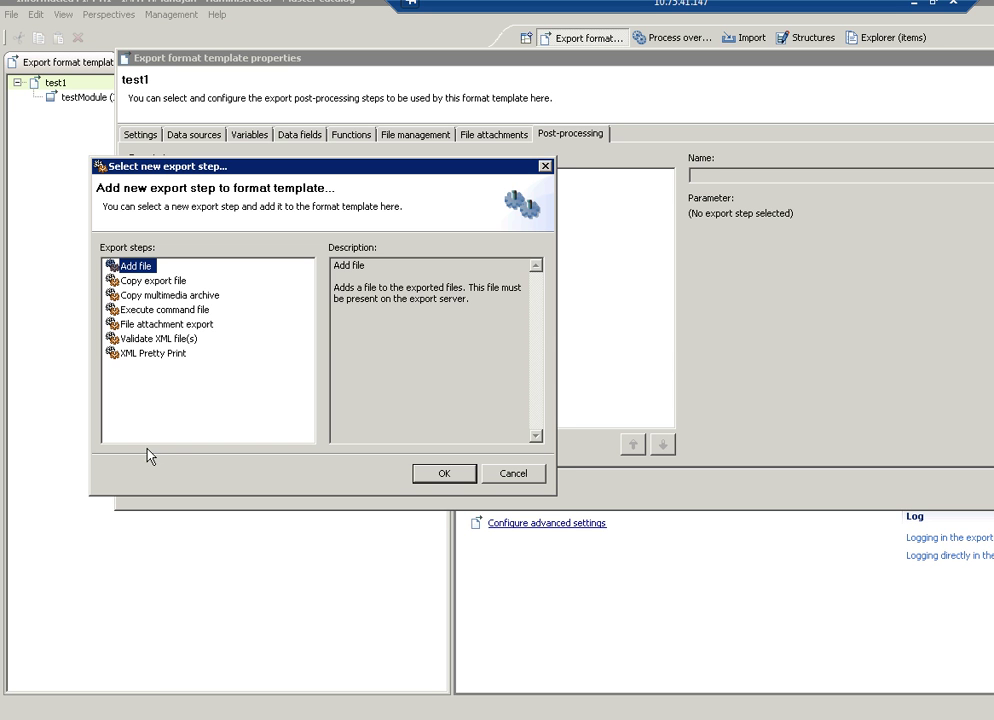
# Step: Add a single Execute command file step with an empty Command file, then switch to rename.bat in Notepad++
pyautogui.doubleClick(182, 310)
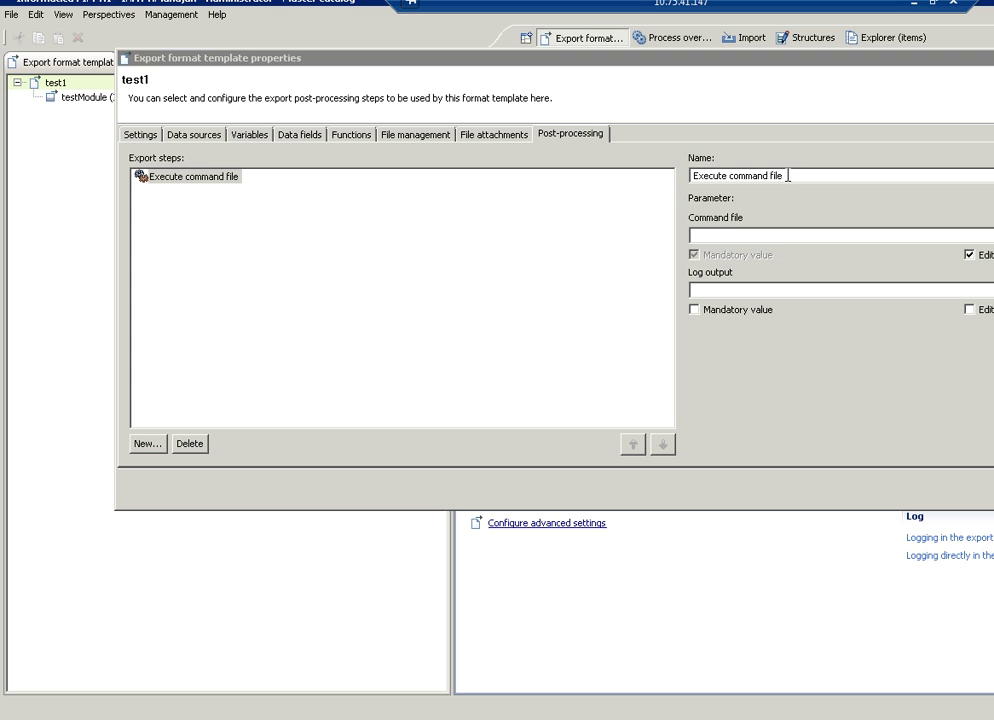
pyautogui.click(751, 237)
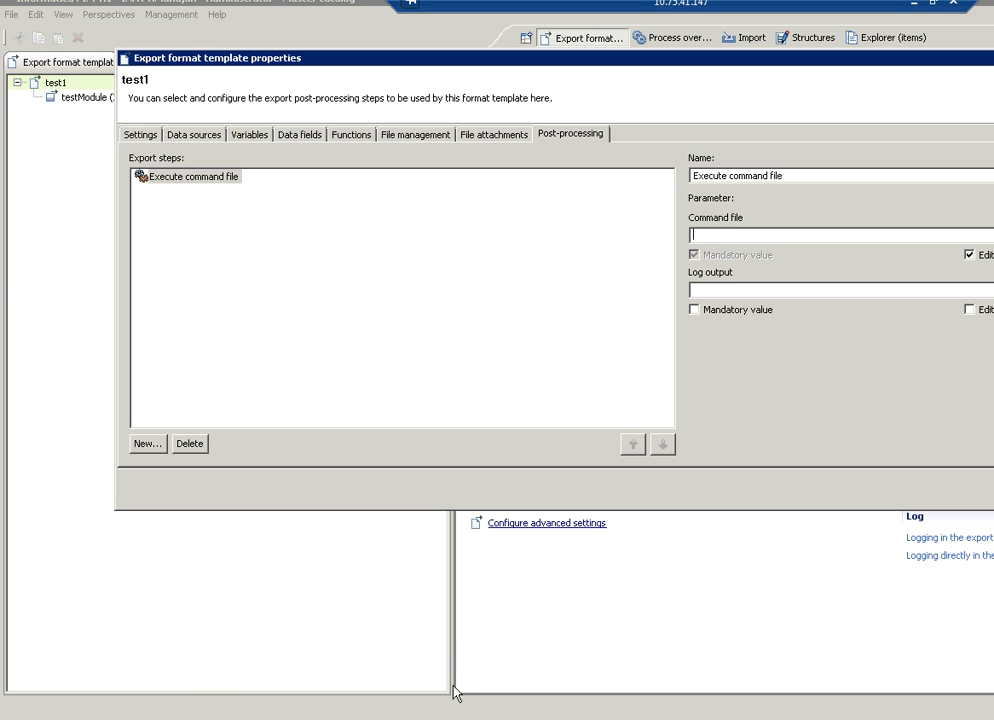
pyautogui.hotkey('alt', 'Tab')
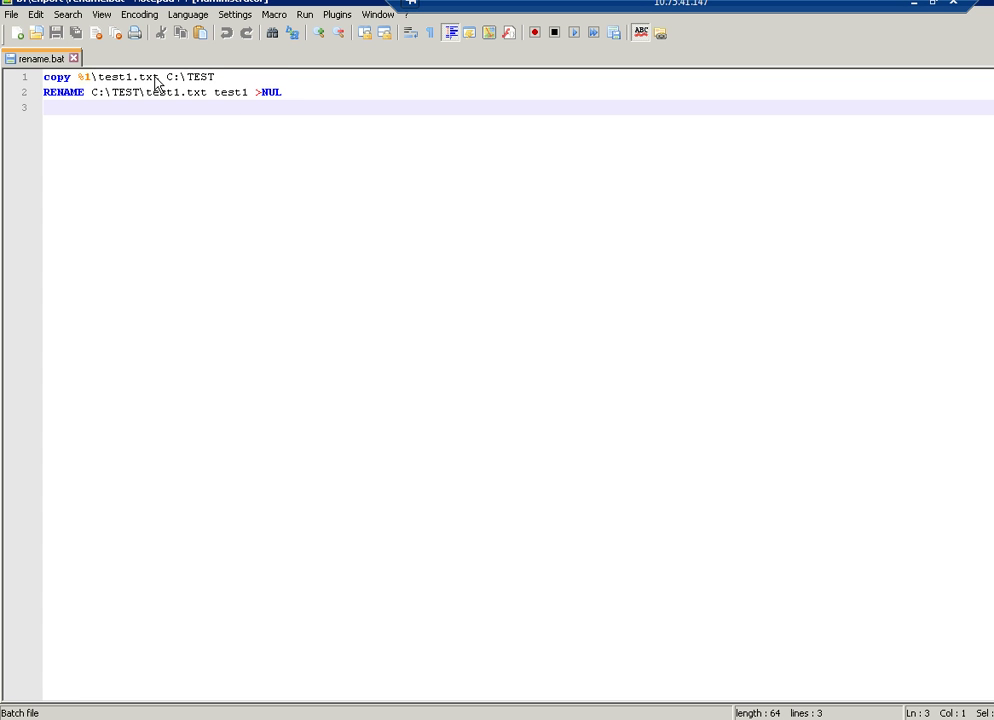
# Step: Review rename.bat's C:\TEST copy target and txt extension rename, then return to Informatica PIM
pyautogui.moveTo(214, 77); pyautogui.dragTo(166, 77)
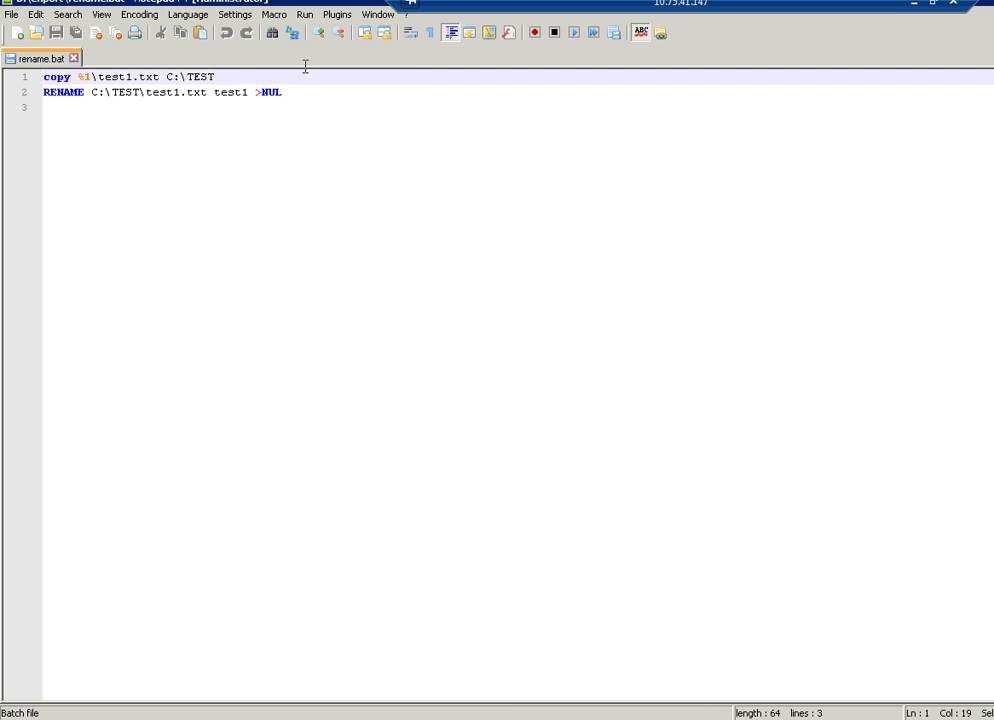
pyautogui.doubleClick(192, 95)
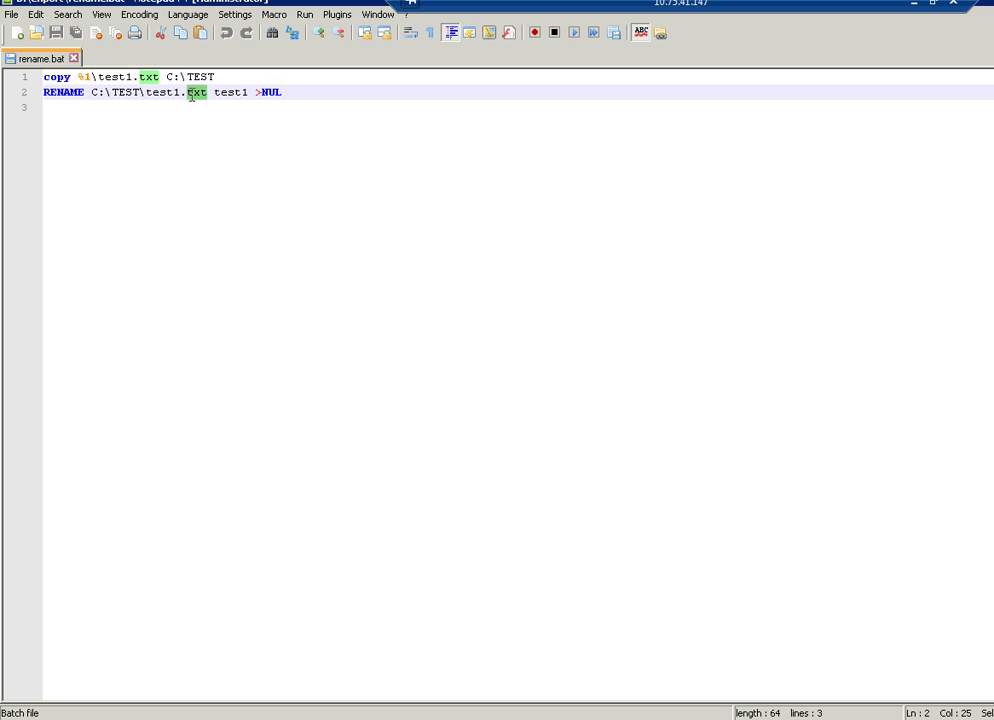
pyautogui.click(361, 88)
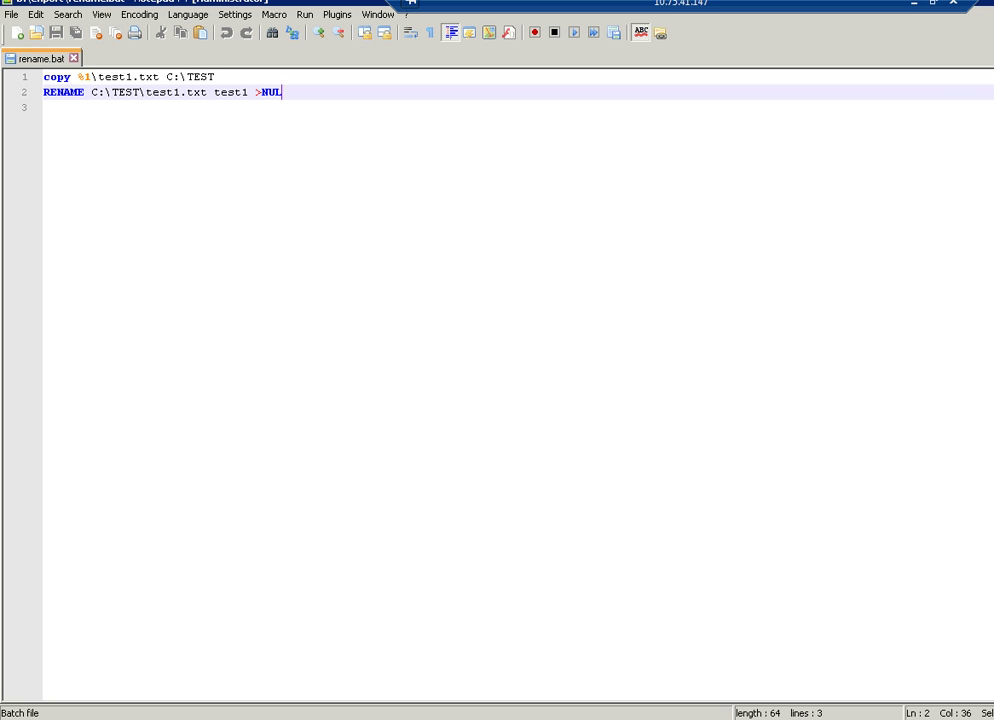
pyautogui.hotkey('alt', 'Tab')
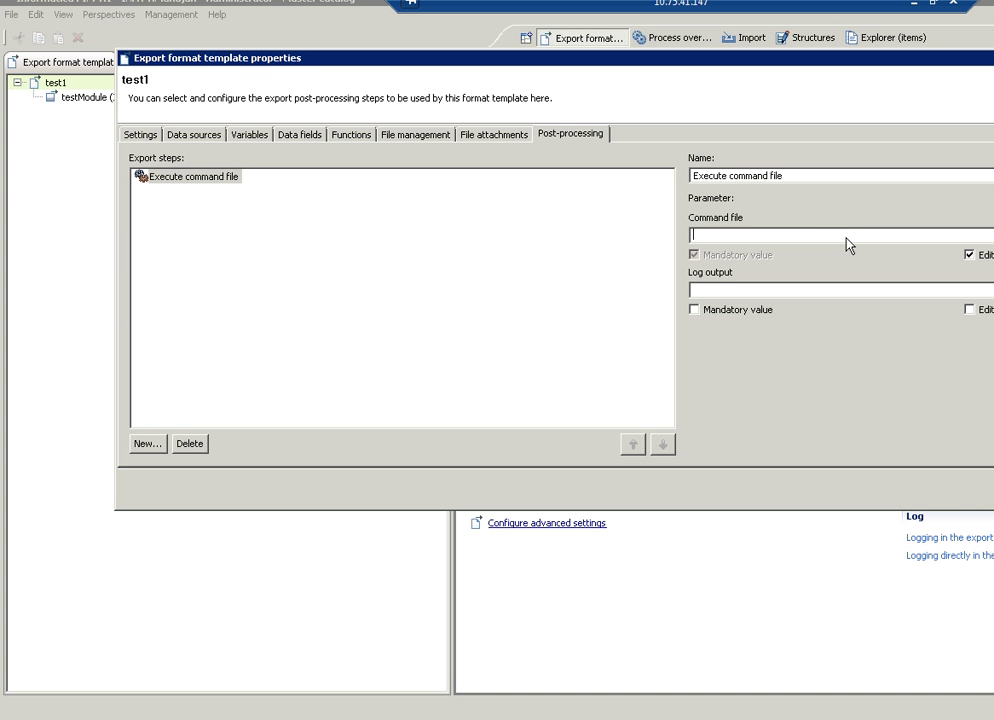
# Step: Enter rename.bat as the Execute command file step's Command file
pyautogui.write('rename.bat')
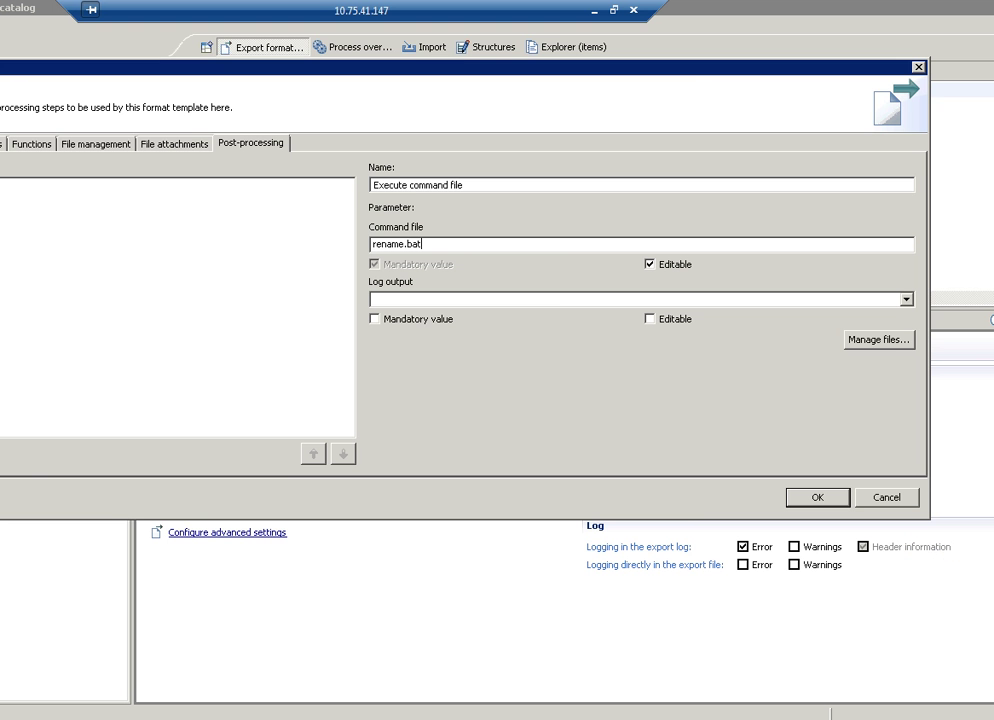
# Step: Upload D:\export\rename.bat via Manage files, overwriting the server copy, and select it
pyautogui.click(879, 340)
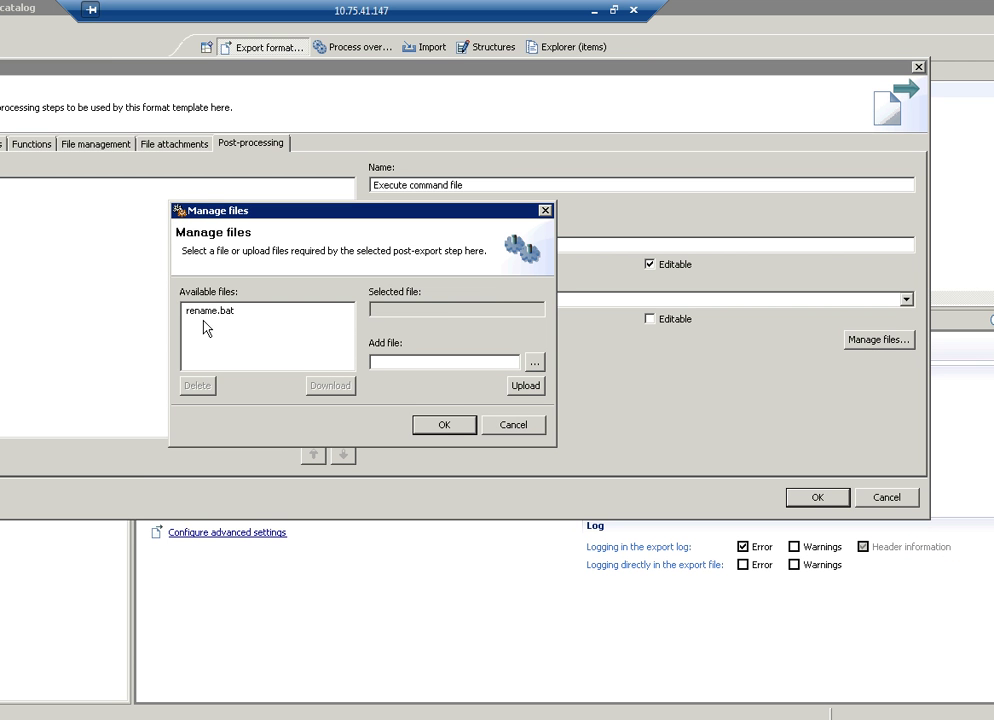
pyautogui.click(534, 362)
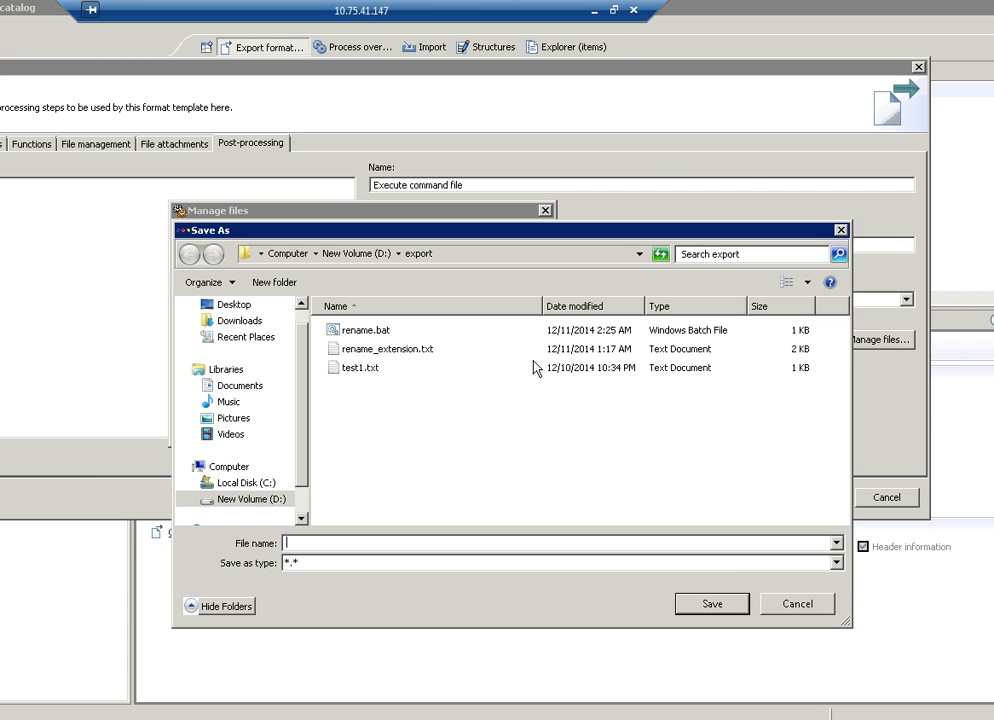
pyautogui.doubleClick(355, 333)
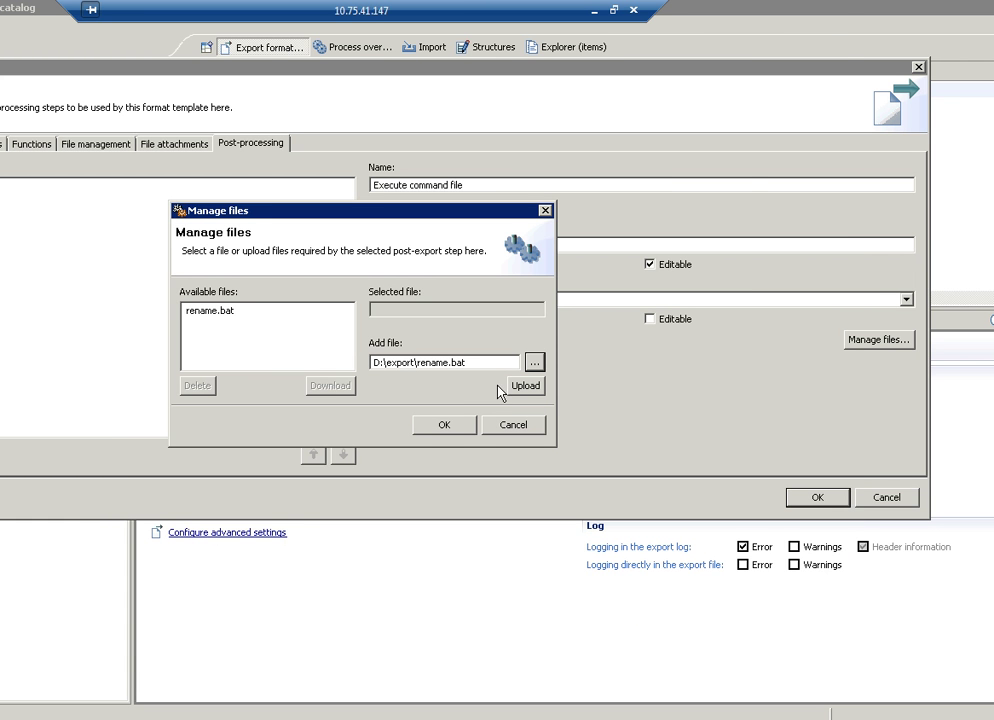
pyautogui.click(528, 387)
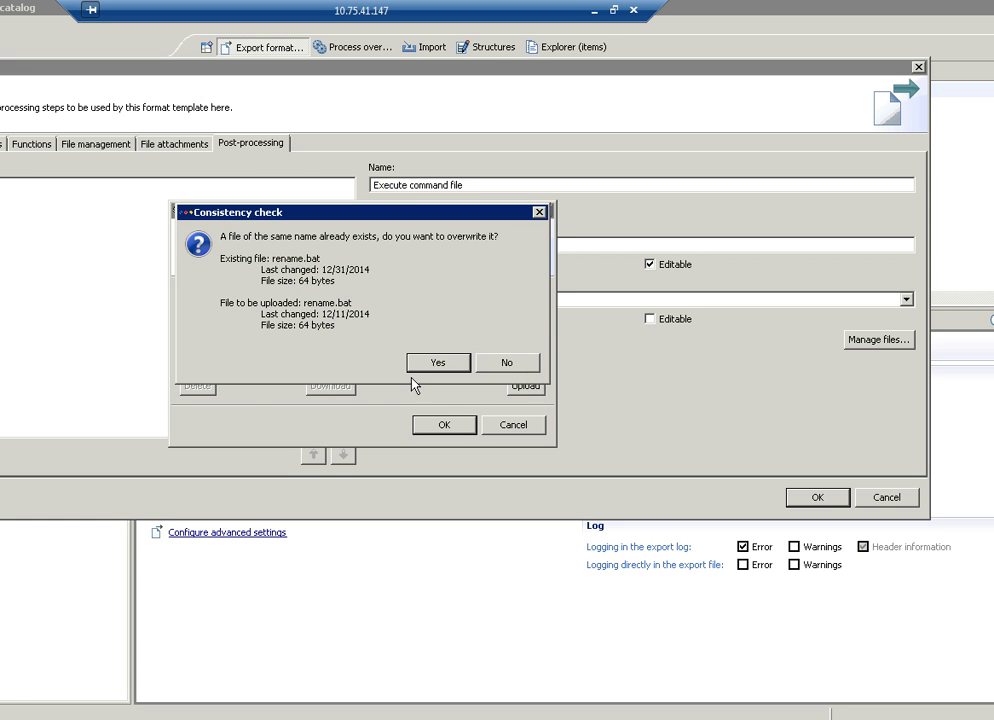
pyautogui.click(443, 363)
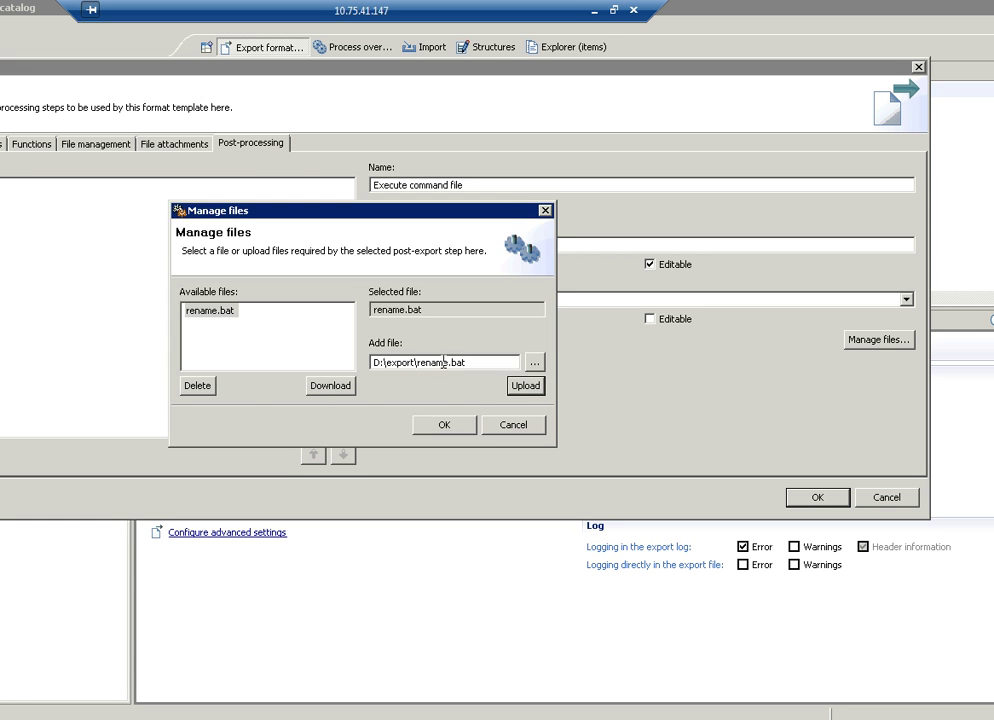
pyautogui.click(204, 312)
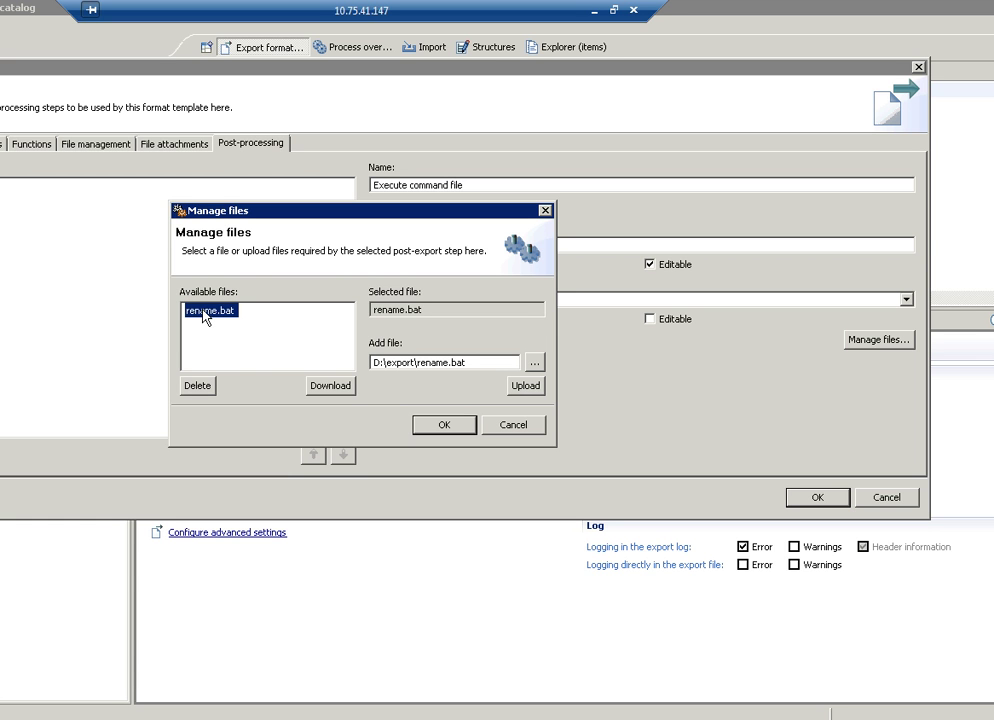
pyautogui.click(446, 425)
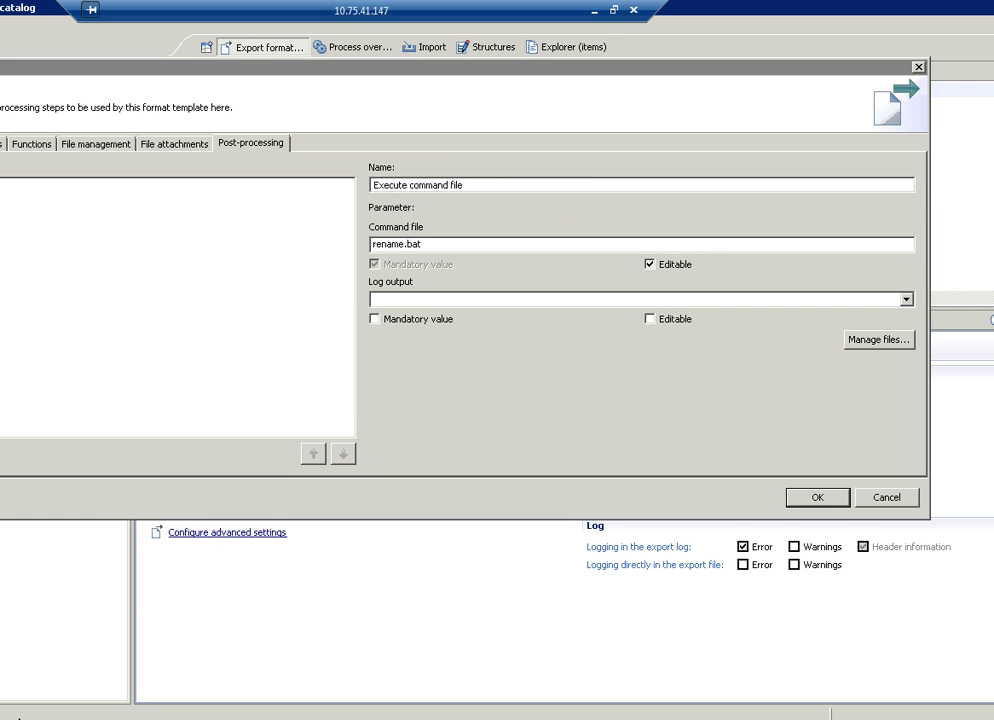
# Step: Confirm rename.bat is in C:\Heiler\HPM\export\cmd in Explorer, then return to the PIM dialog
pyautogui.hotkey('alt', 'Tab')
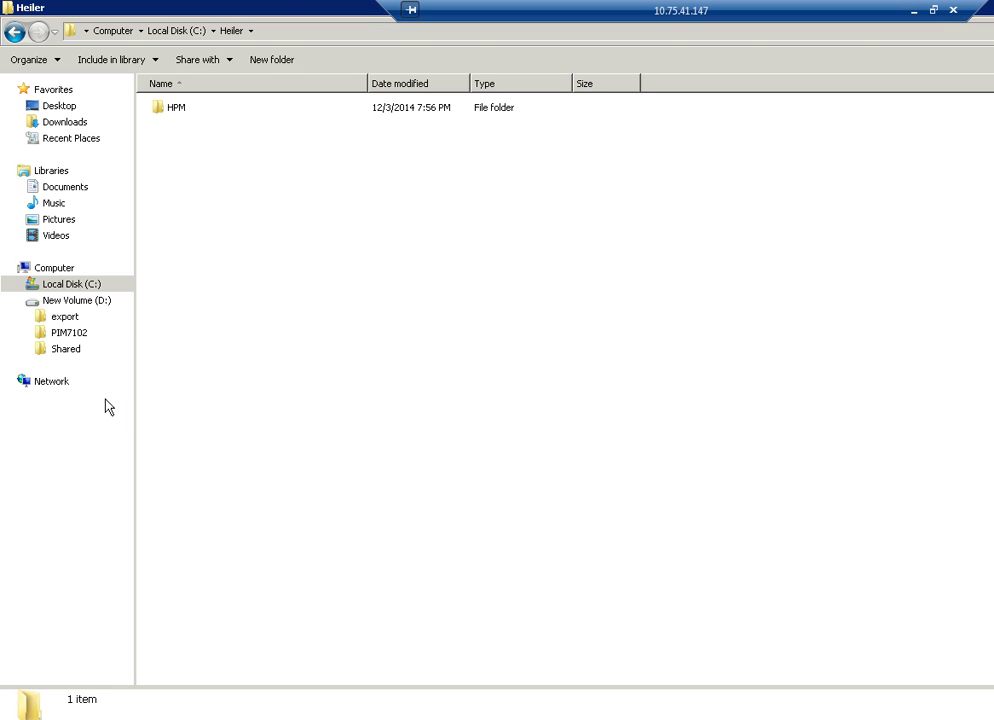
pyautogui.doubleClick(172, 108)
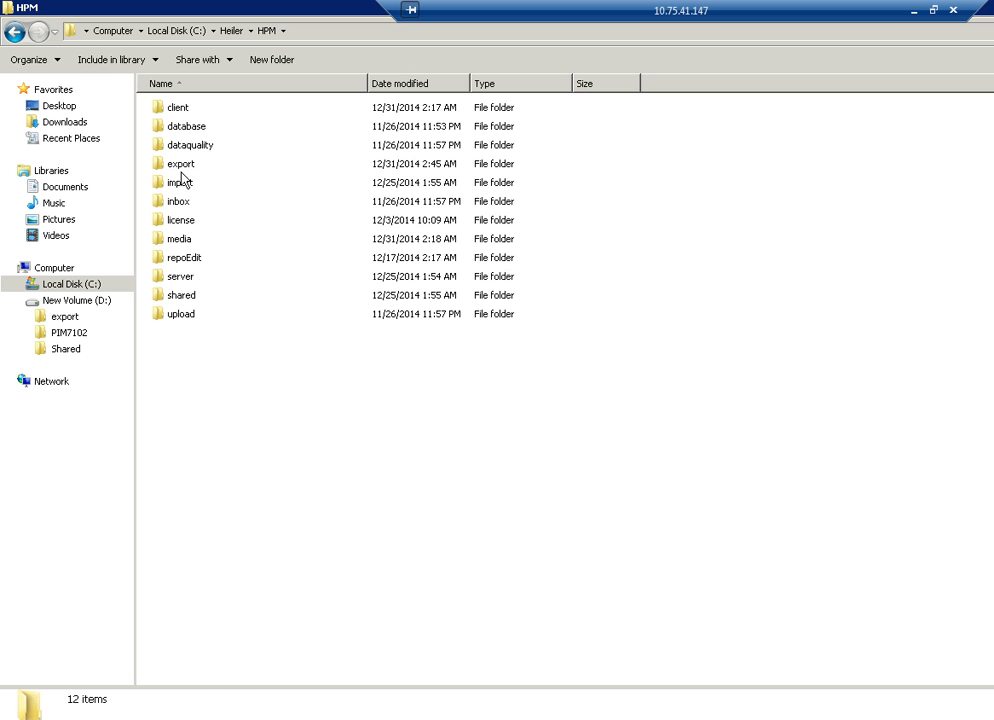
pyautogui.doubleClick(185, 165)
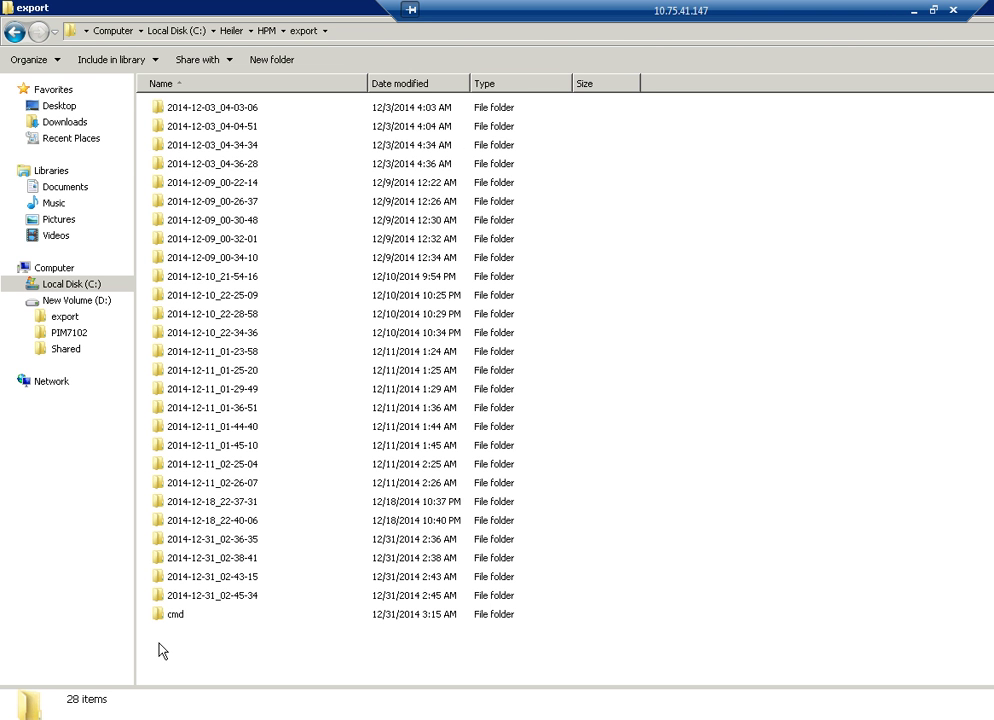
pyautogui.doubleClick(172, 615)
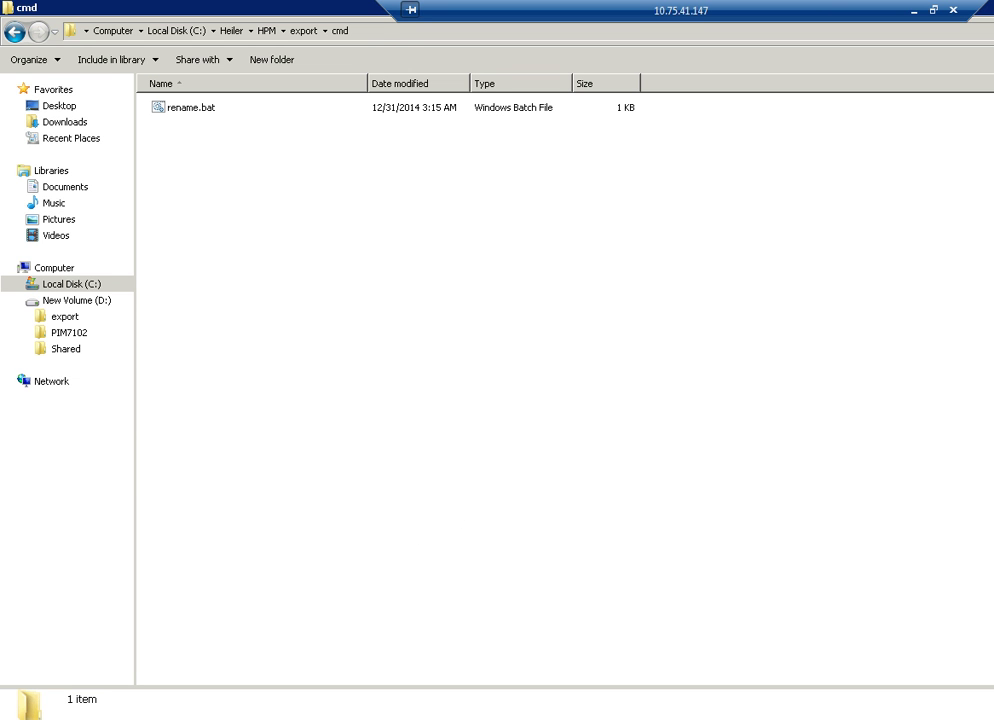
pyautogui.hotkey('alt', 'Tab')
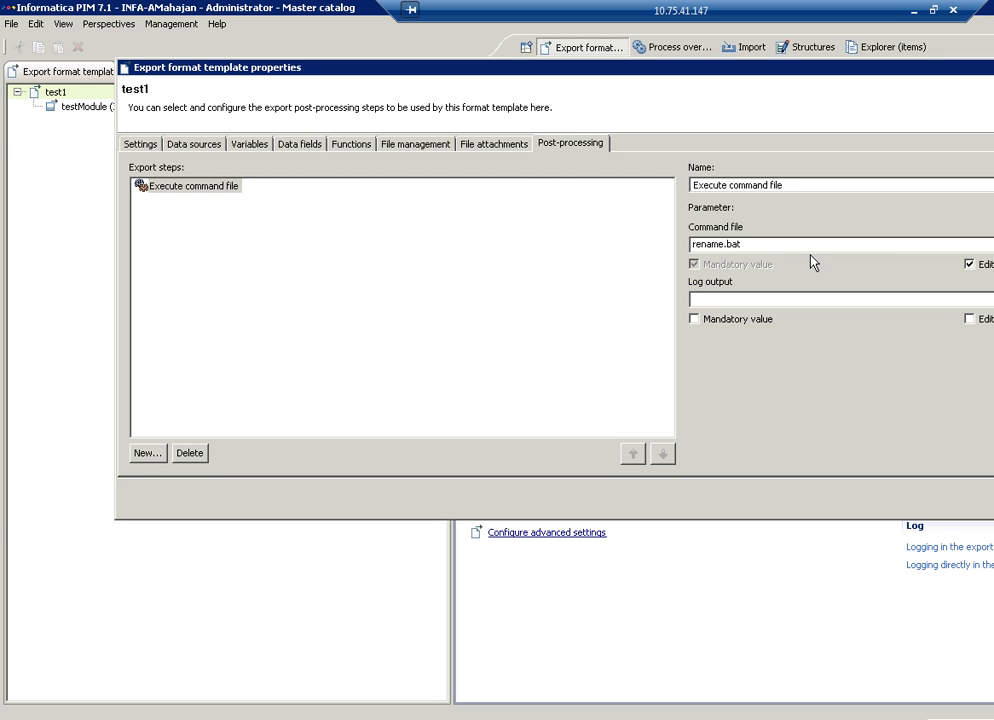
pyautogui.click(774, 244)
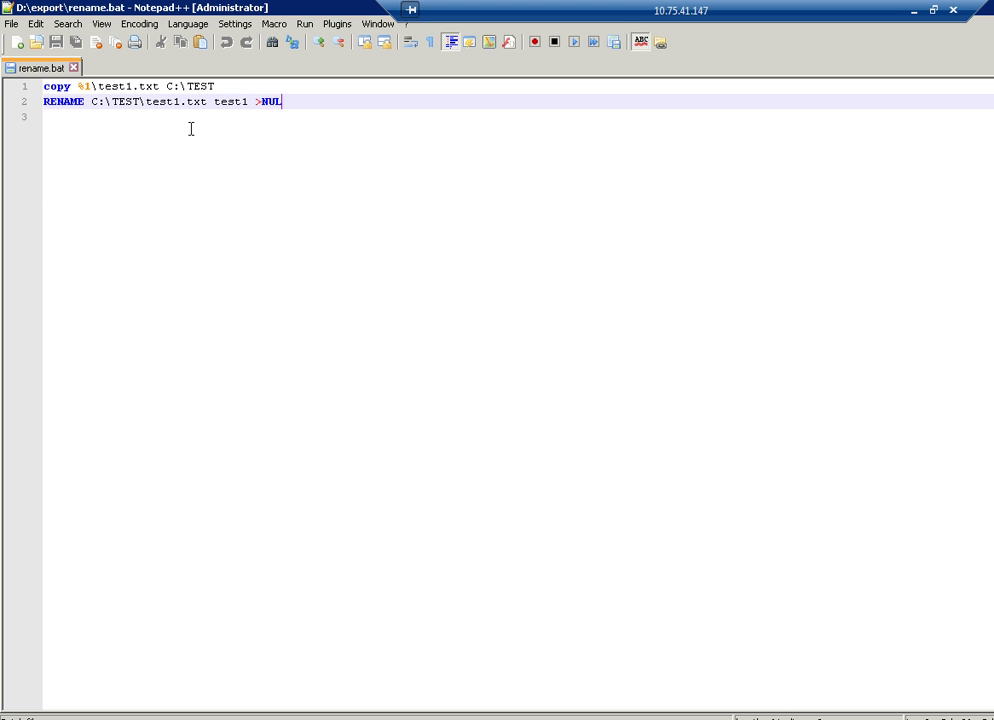
pyautogui.click(92, 87)
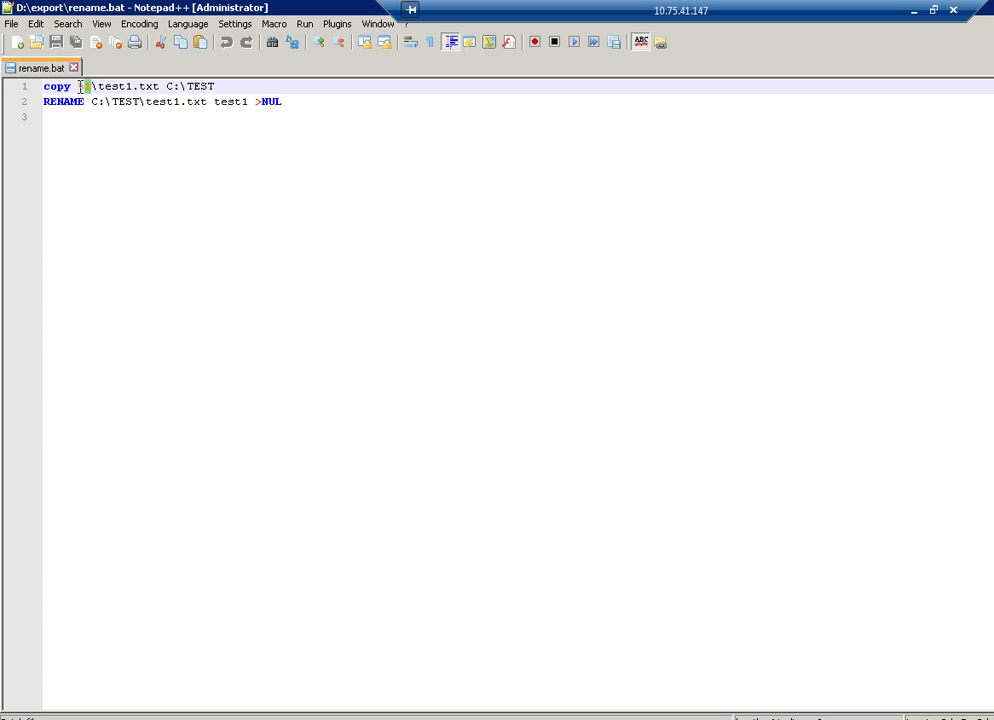
pyautogui.click(300, 173)
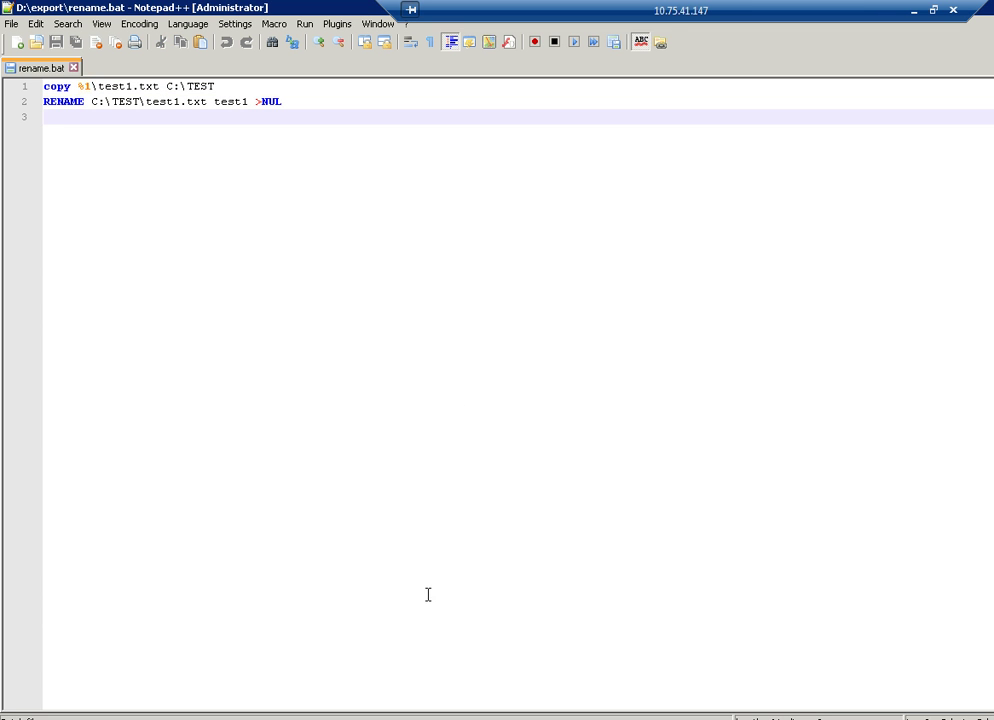
pyautogui.hotkey('alt', 'Tab')
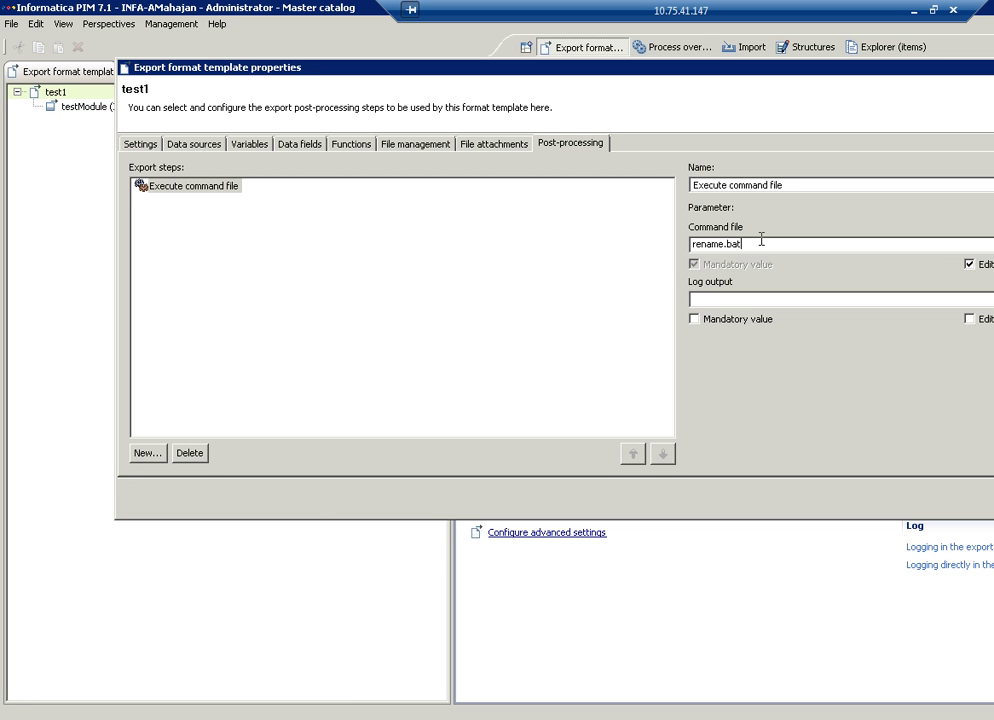
# Step: Append <exportdir> to the rename.bat command, check the script's >NUL ending, and close the properties
pyautogui.write('<exportdir>')
pyautogui.hotkey('alt', 'Tab')
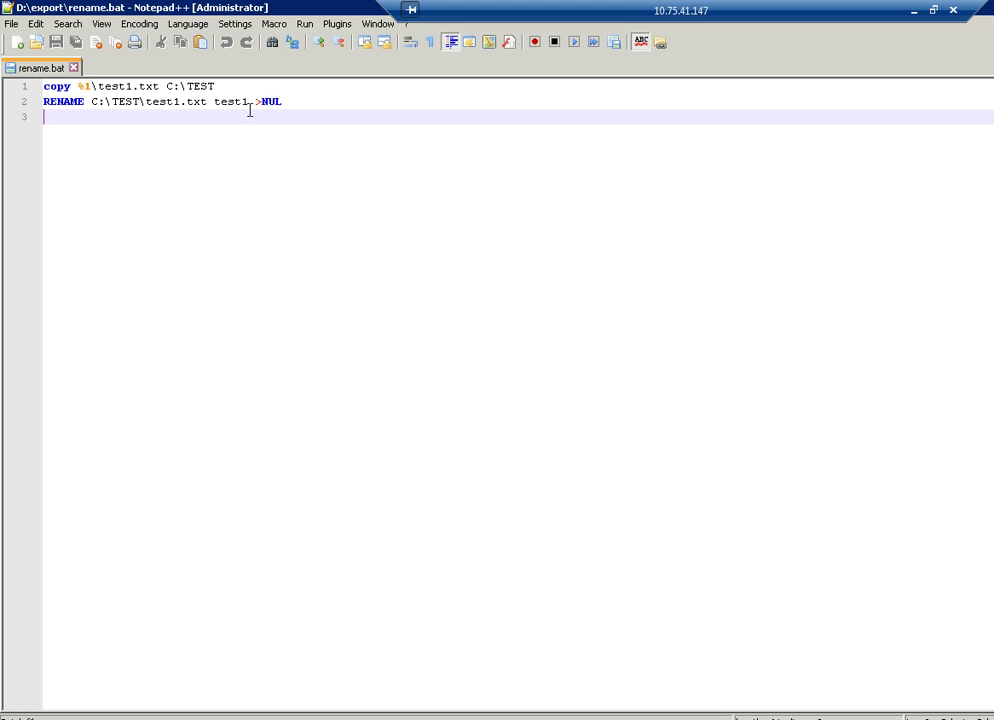
pyautogui.moveTo(256, 101); pyautogui.dragTo(284, 98)
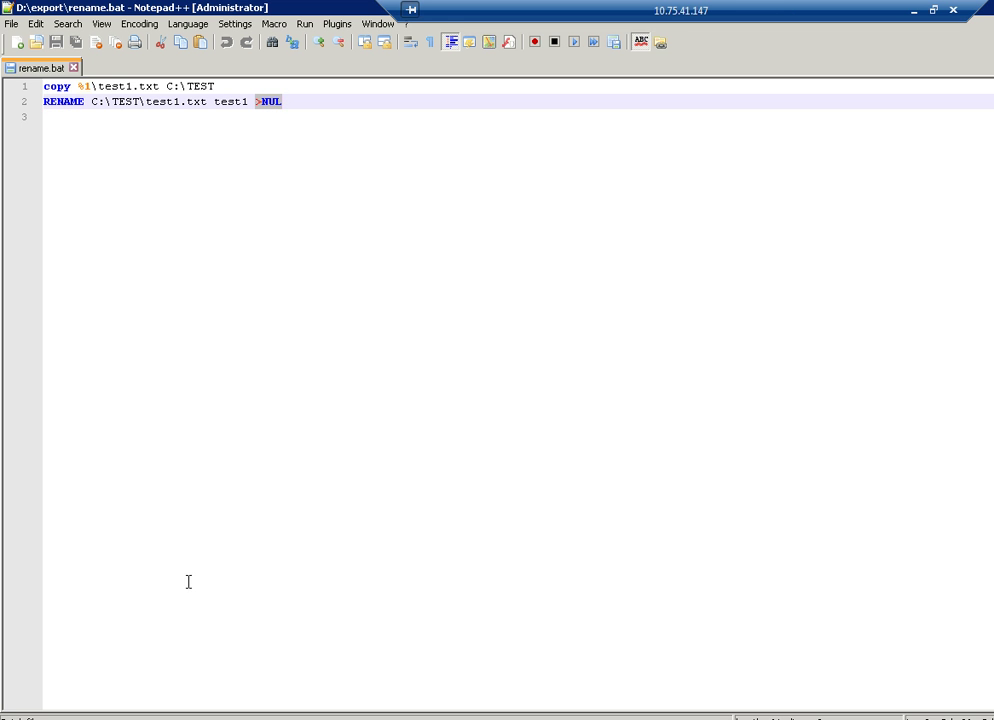
pyautogui.hotkey('alt', 'Tab')
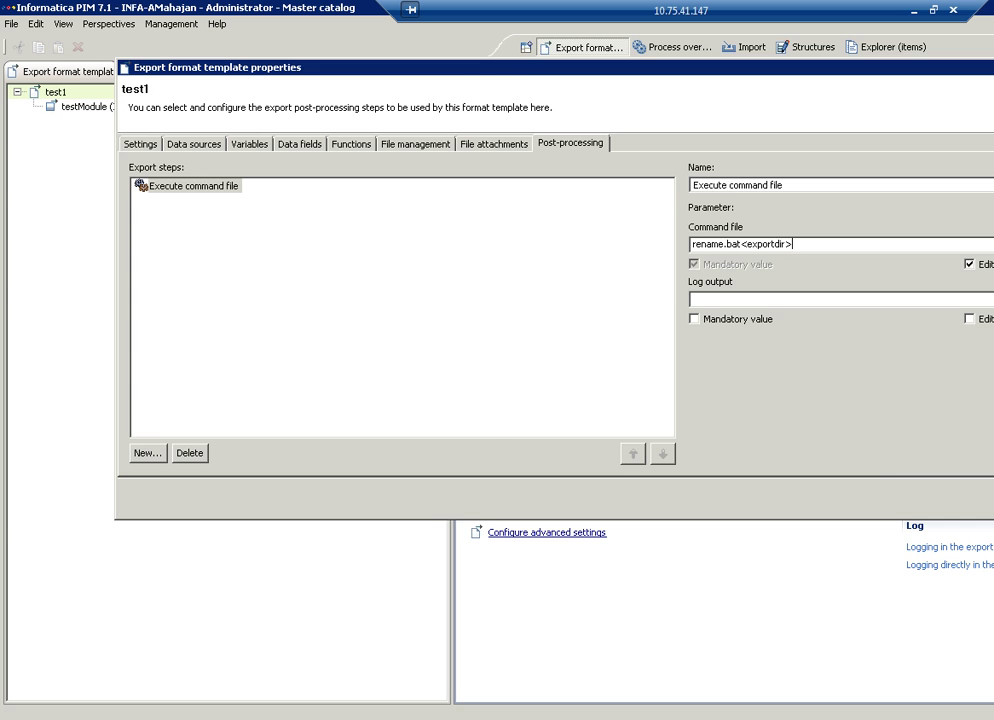
pyautogui.press('Return')
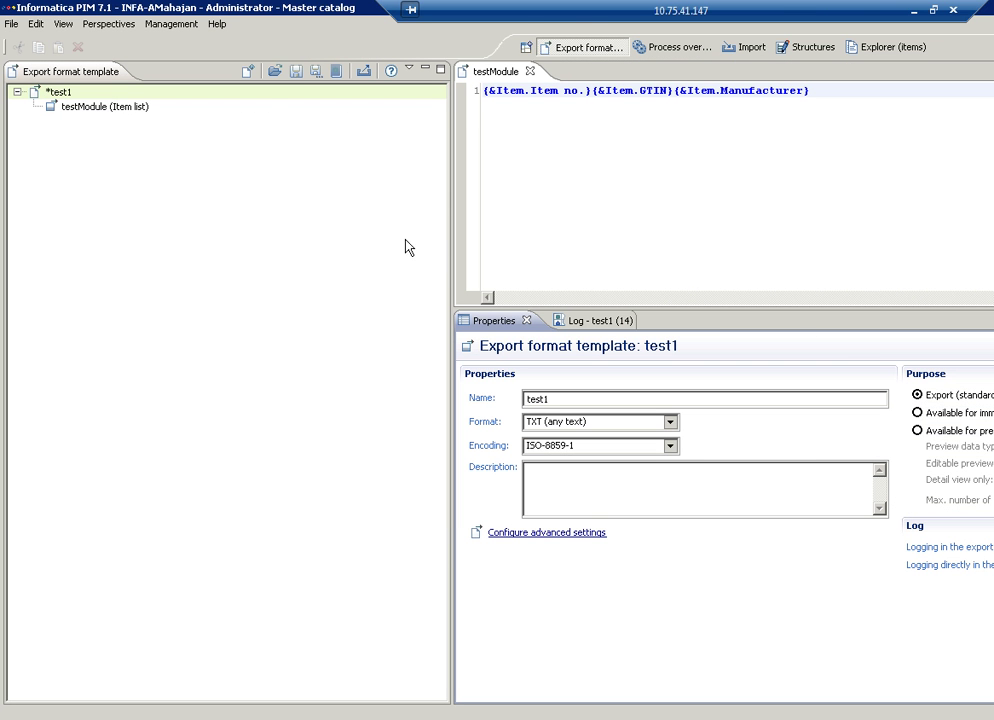
# Step: Save the test1 template, schedule its export with default wizard settings, and acknowledge the confirmation
pyautogui.click(297, 71)
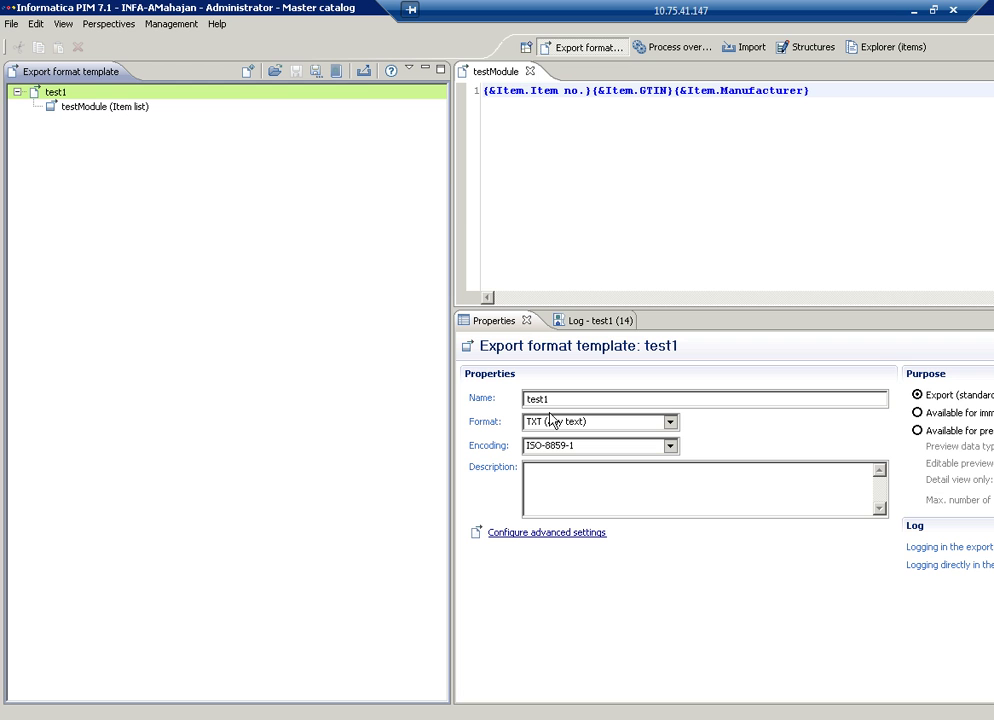
pyautogui.click(364, 72)
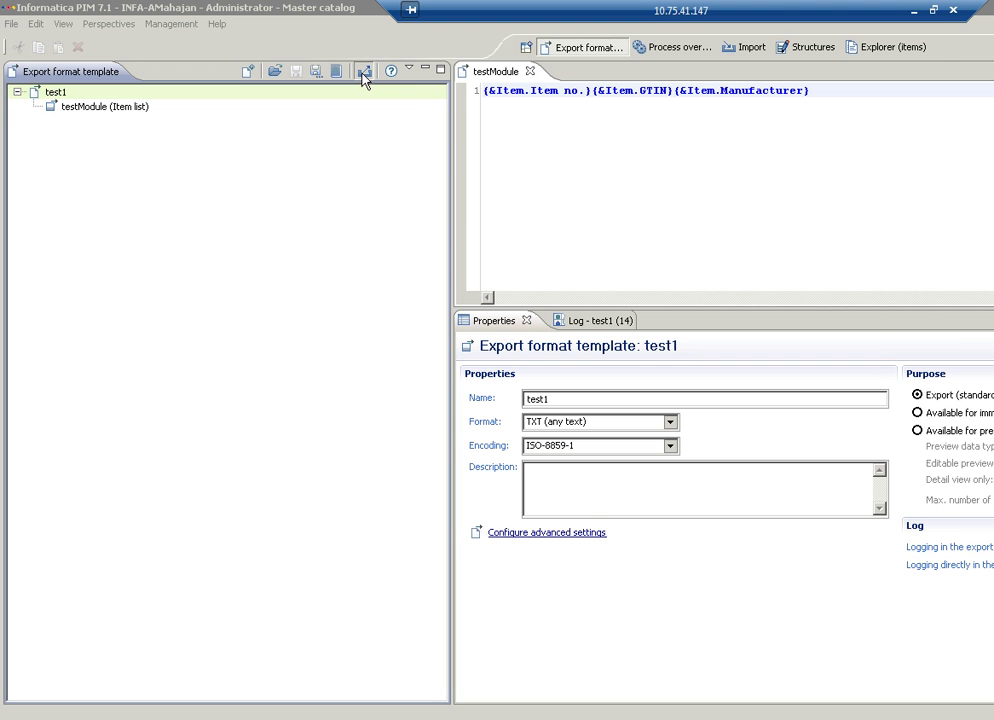
pyautogui.click(786, 513)
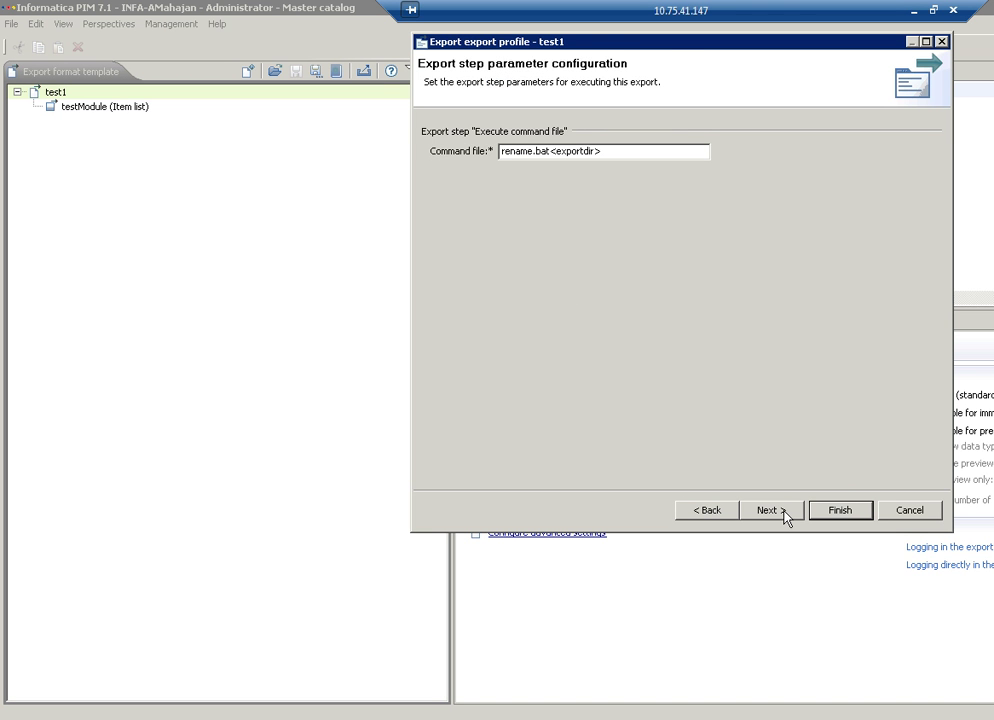
pyautogui.click(786, 513)
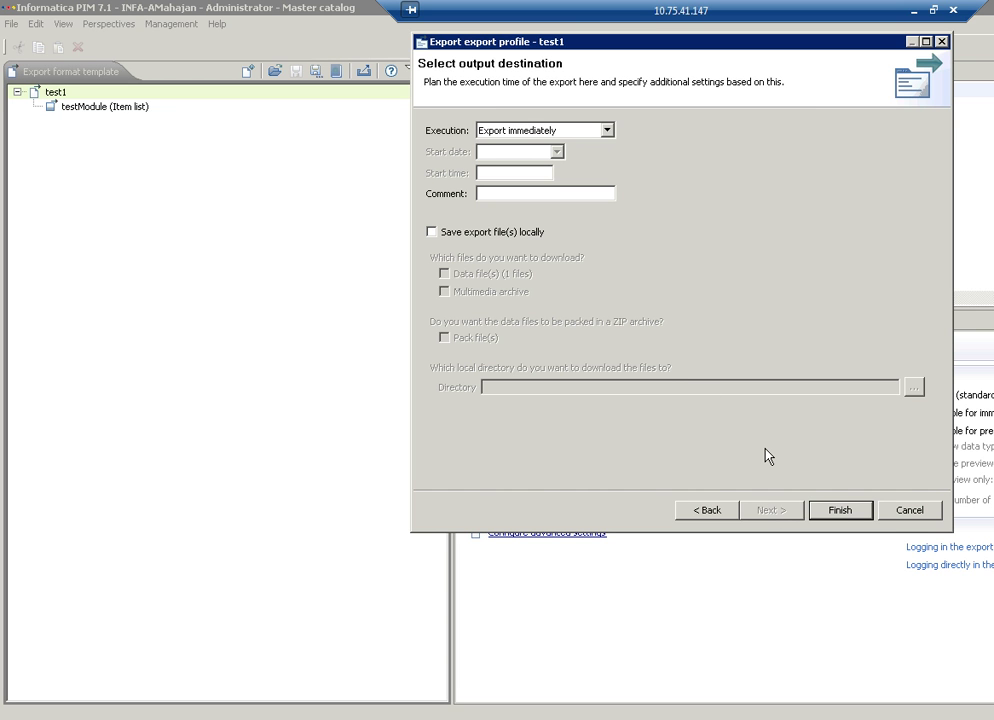
pyautogui.click(838, 510)
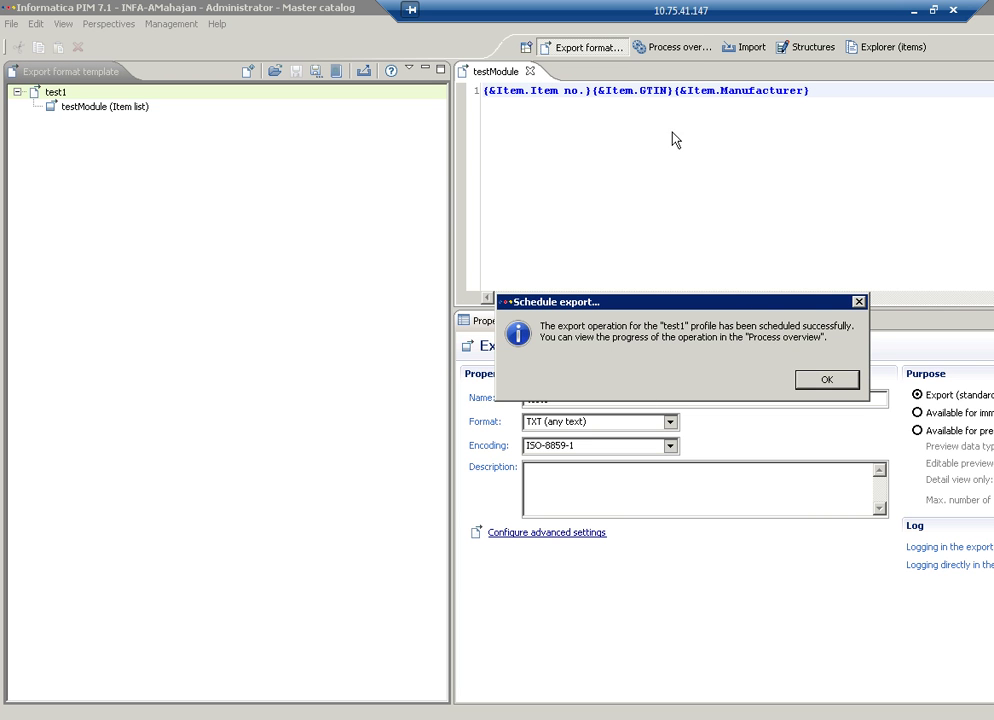
pyautogui.click(831, 380)
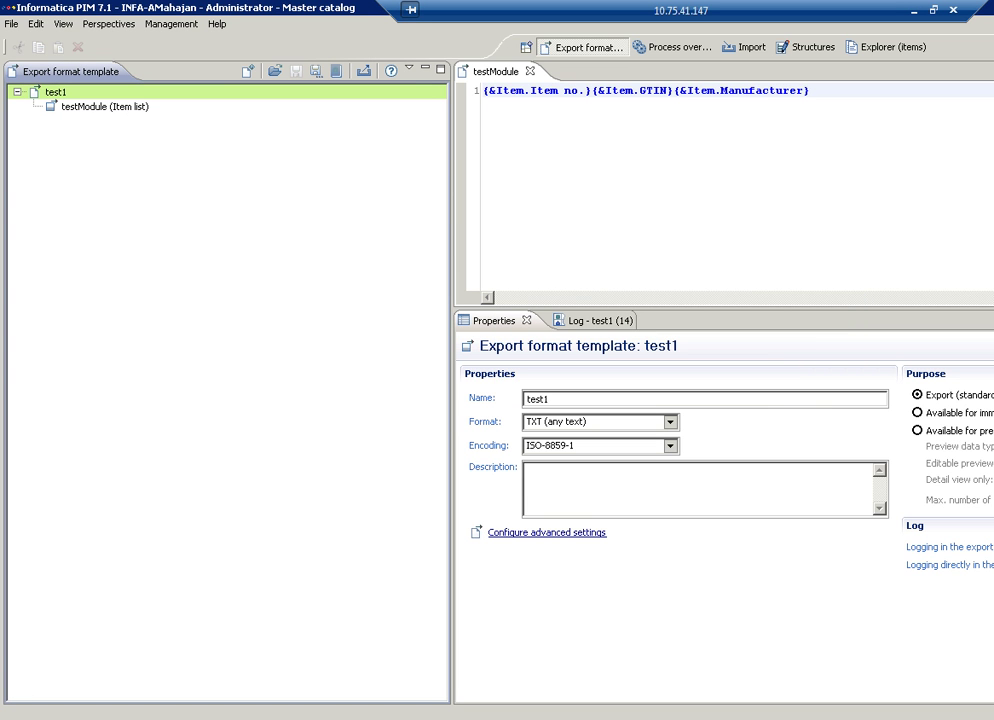
# Step: Review the rename.bat script in Notepad++, checking its empty third line and RENAME line
pyautogui.hotkey('alt', 'Tab')
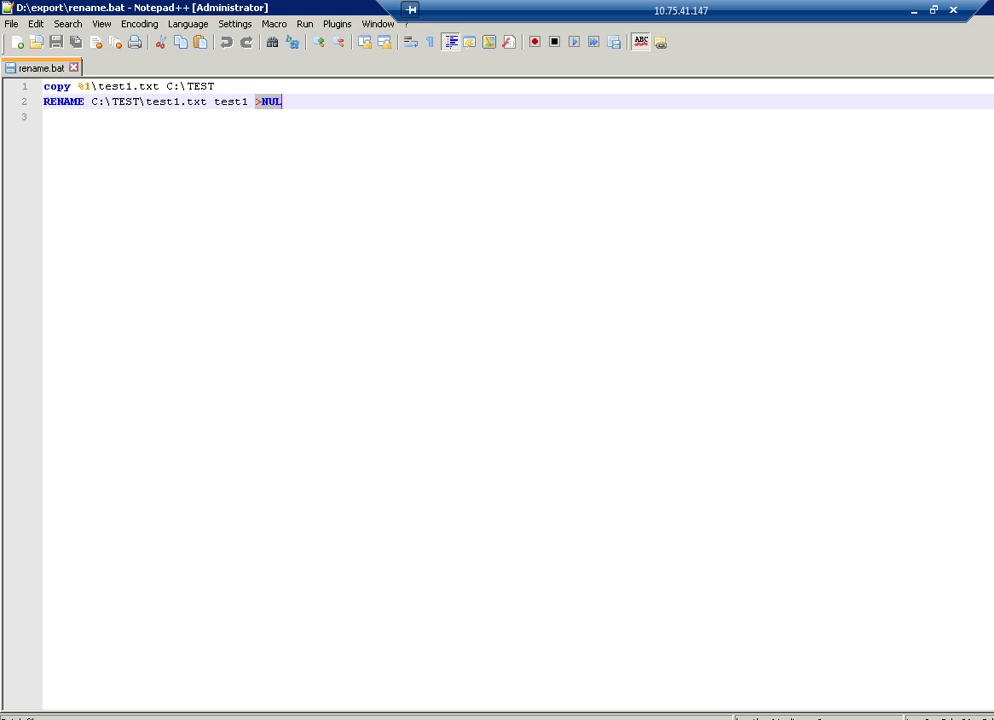
pyautogui.click(277, 138)
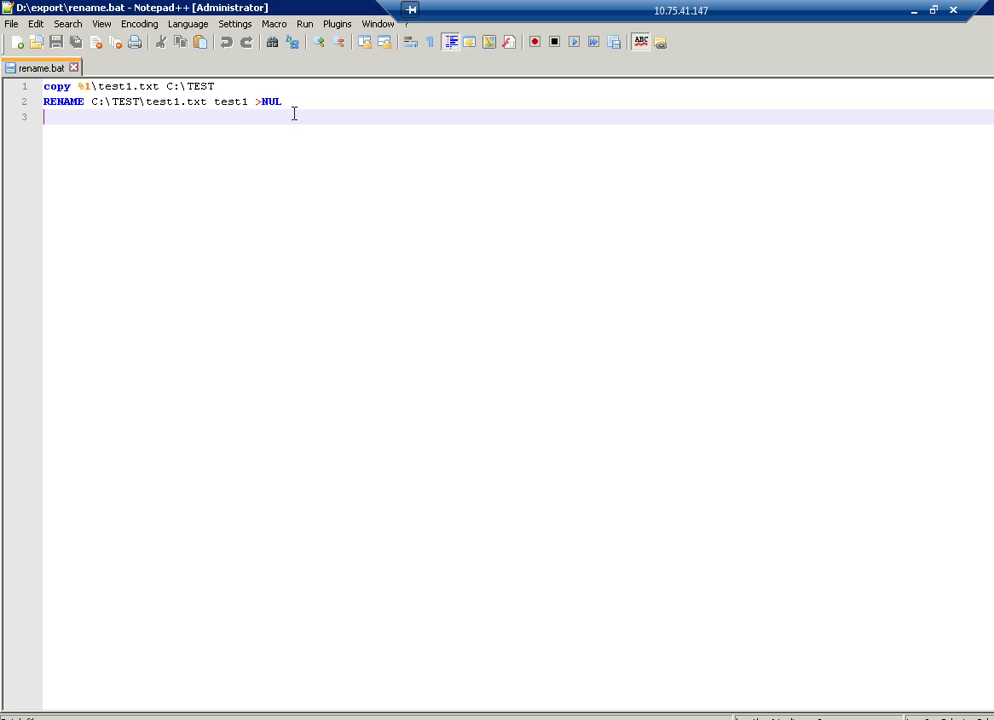
pyautogui.click(293, 101)
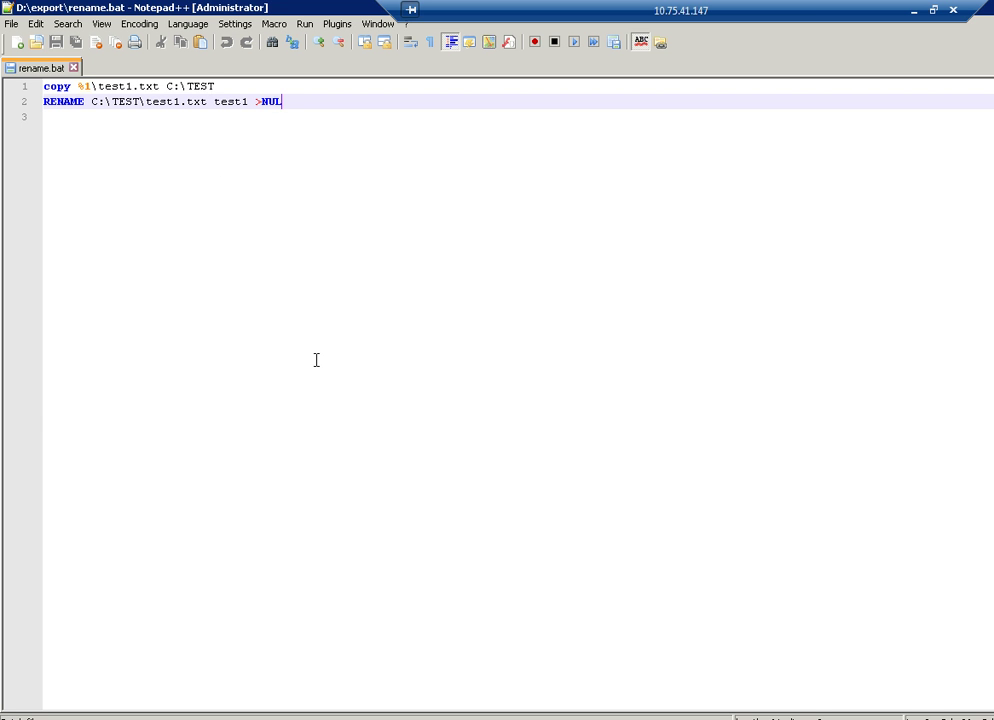
pyautogui.hotkey('alt', 'Tab')
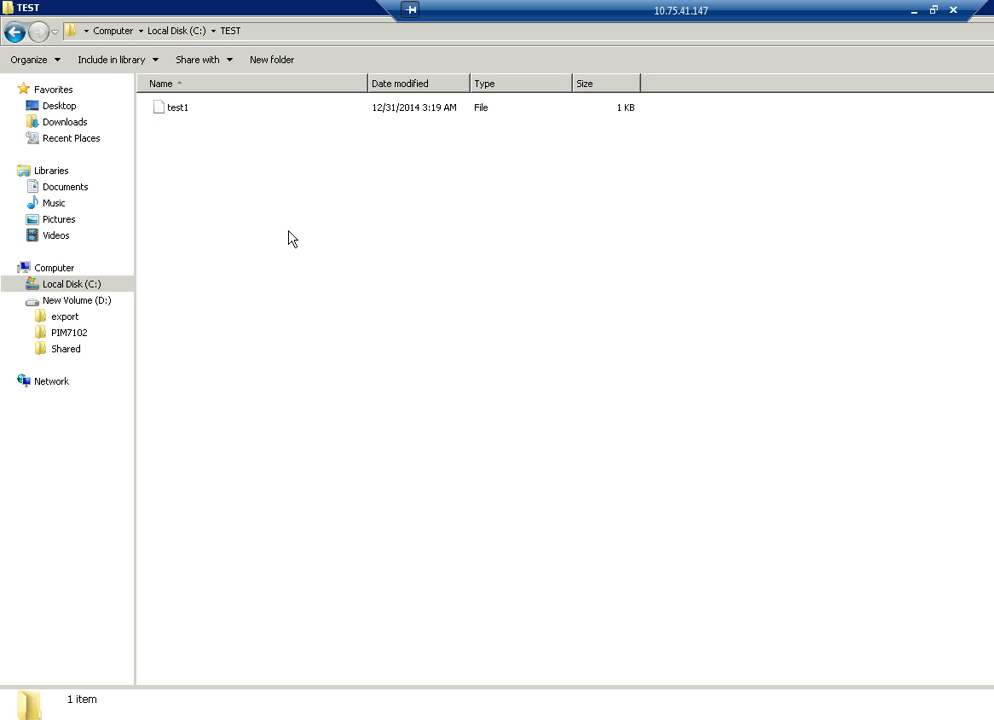